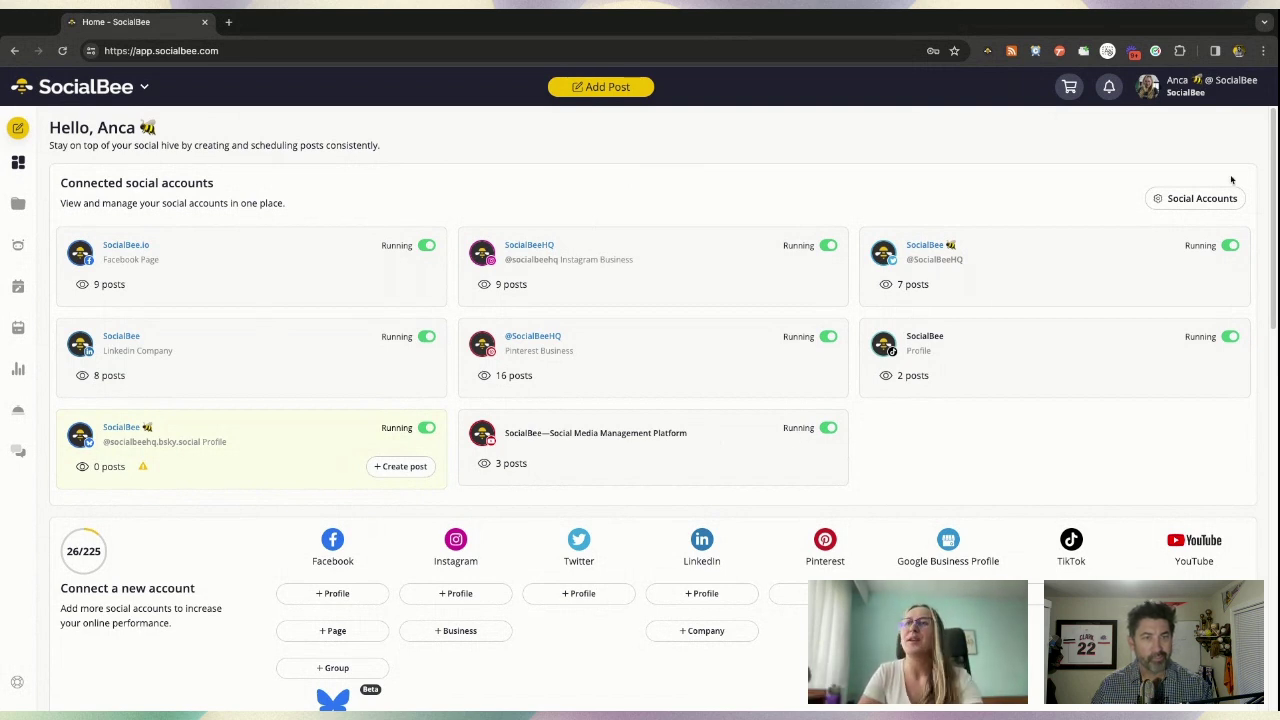
- Scroll through the Social Accounts list, then return to the Home dashboard
left_click(1202, 199)
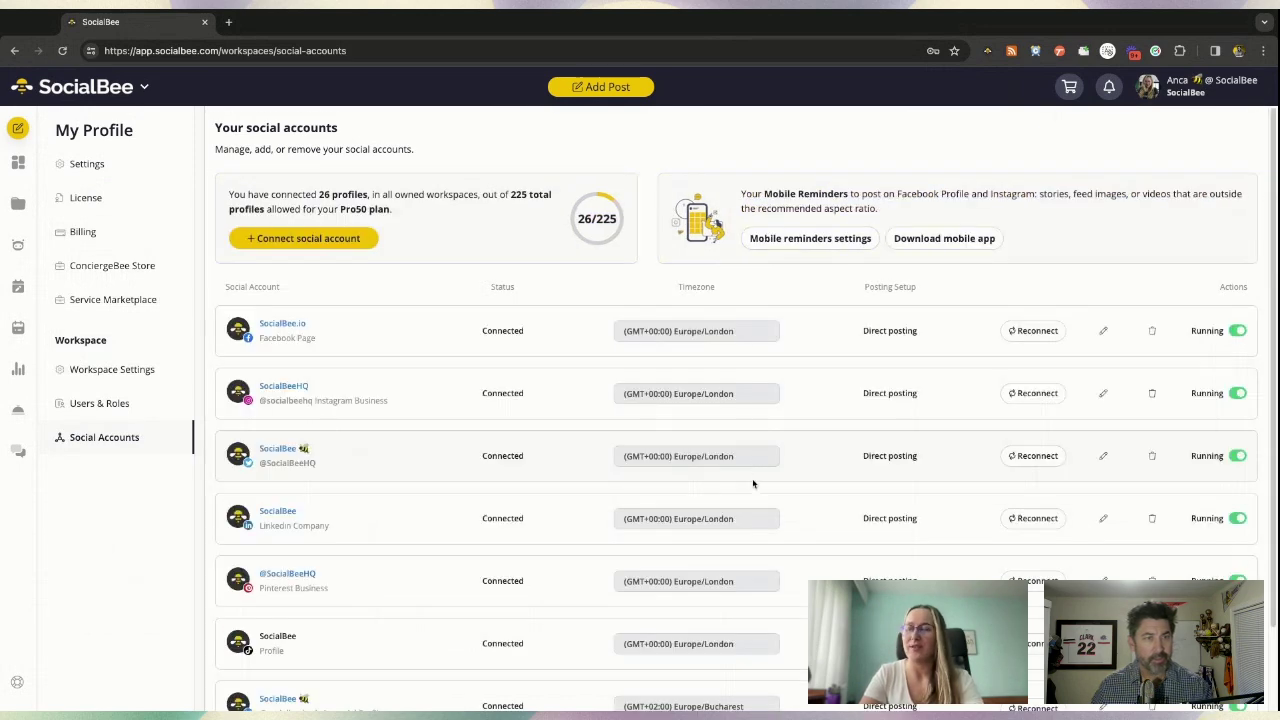
scroll(753, 485, "down", 2)
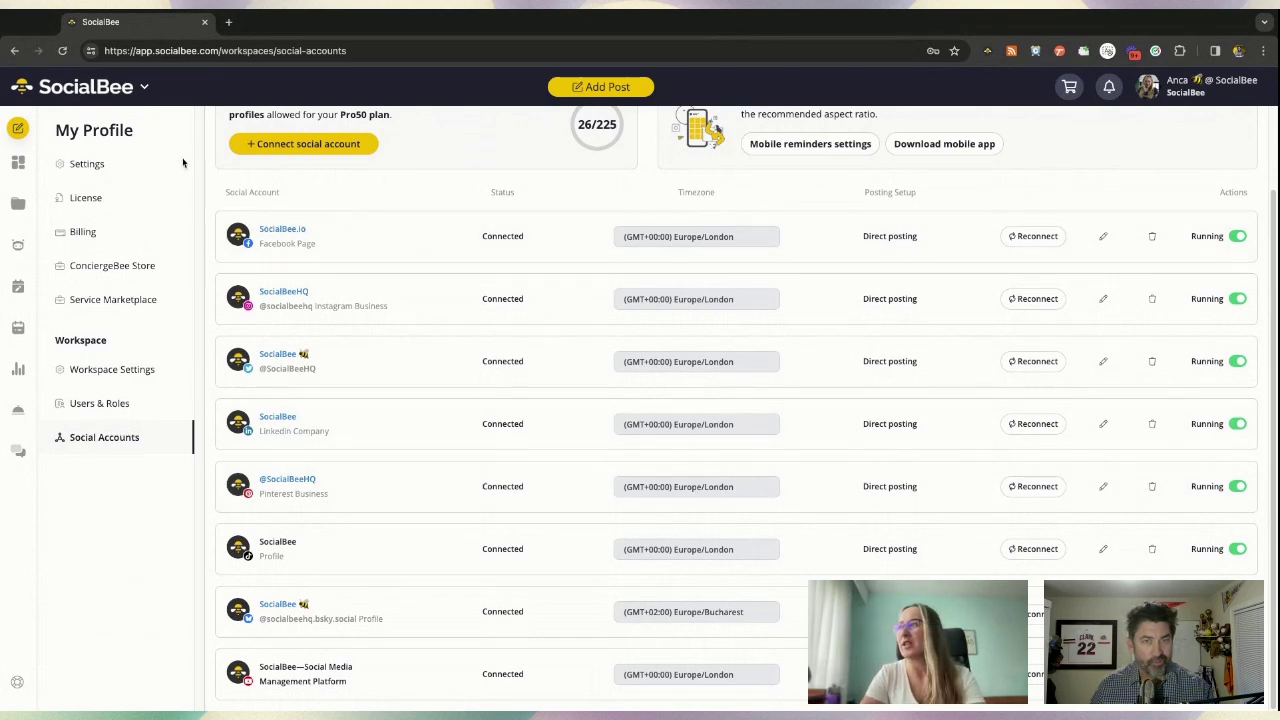
left_click(27, 179)
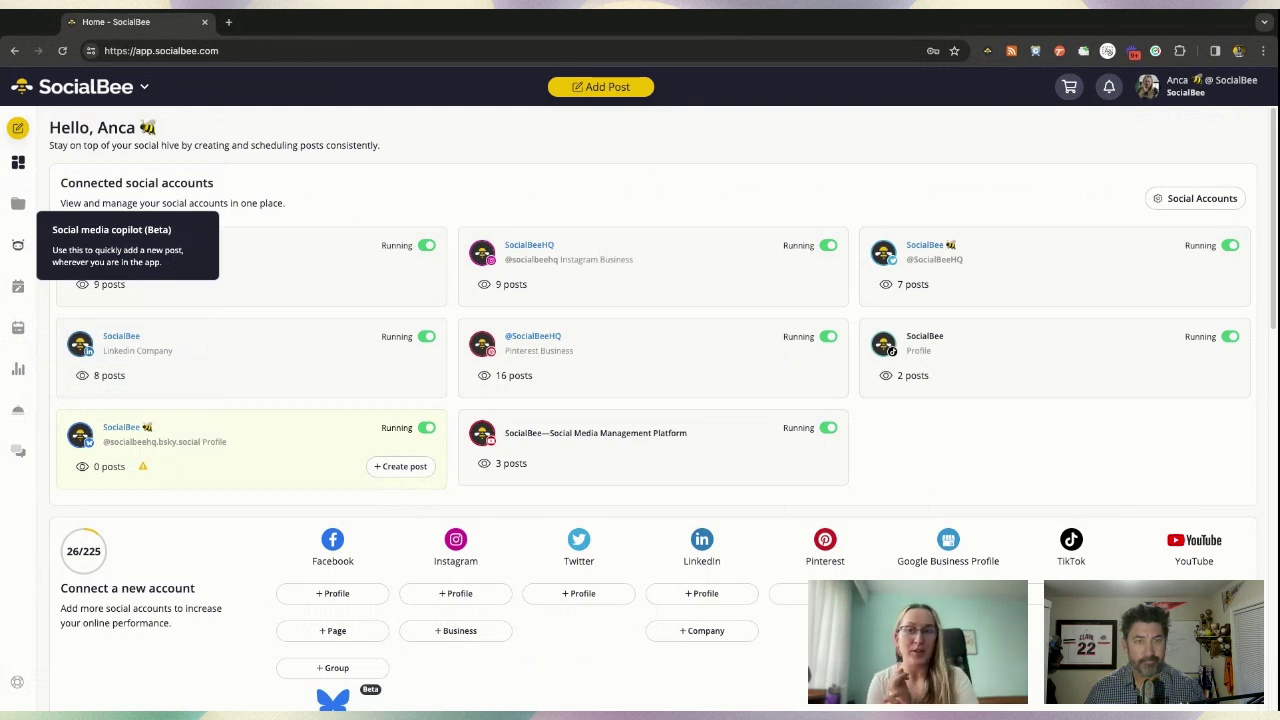
- Open Content Categories and scroll down to Expert Interviews, Weekly Blog Post and Campaigns
left_click(18, 203)
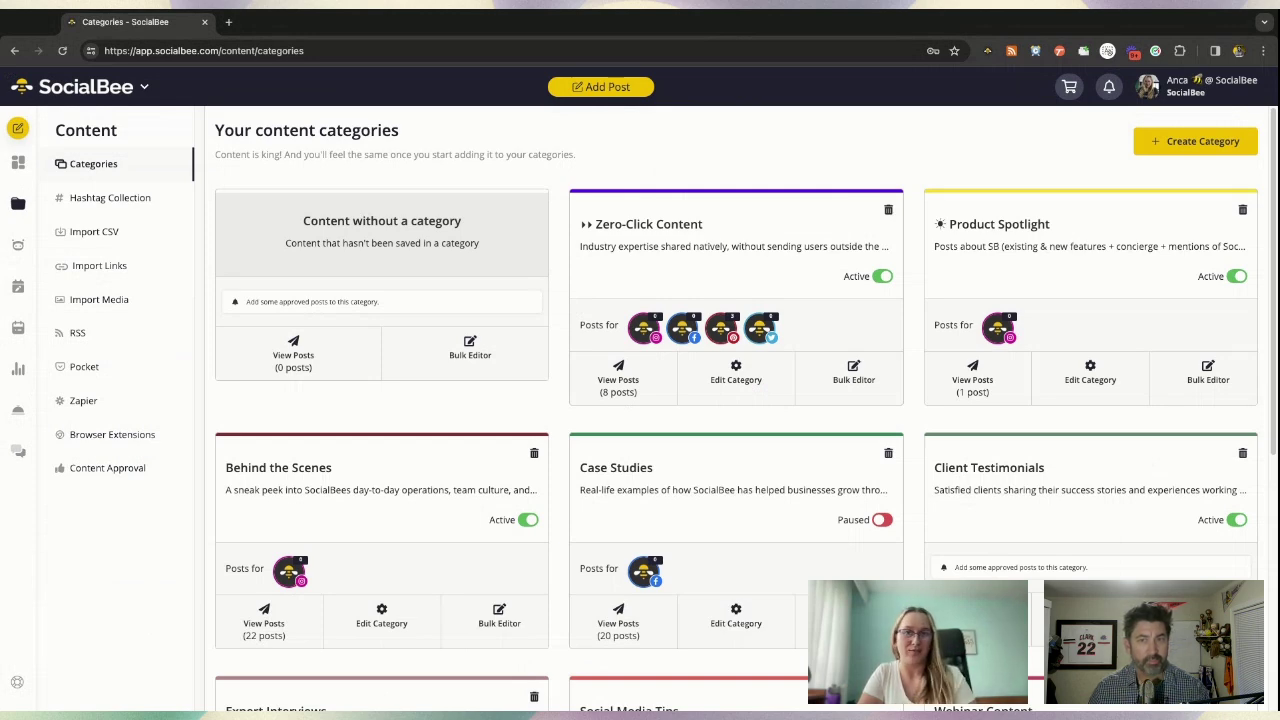
scroll(266, 531, "down", 4)
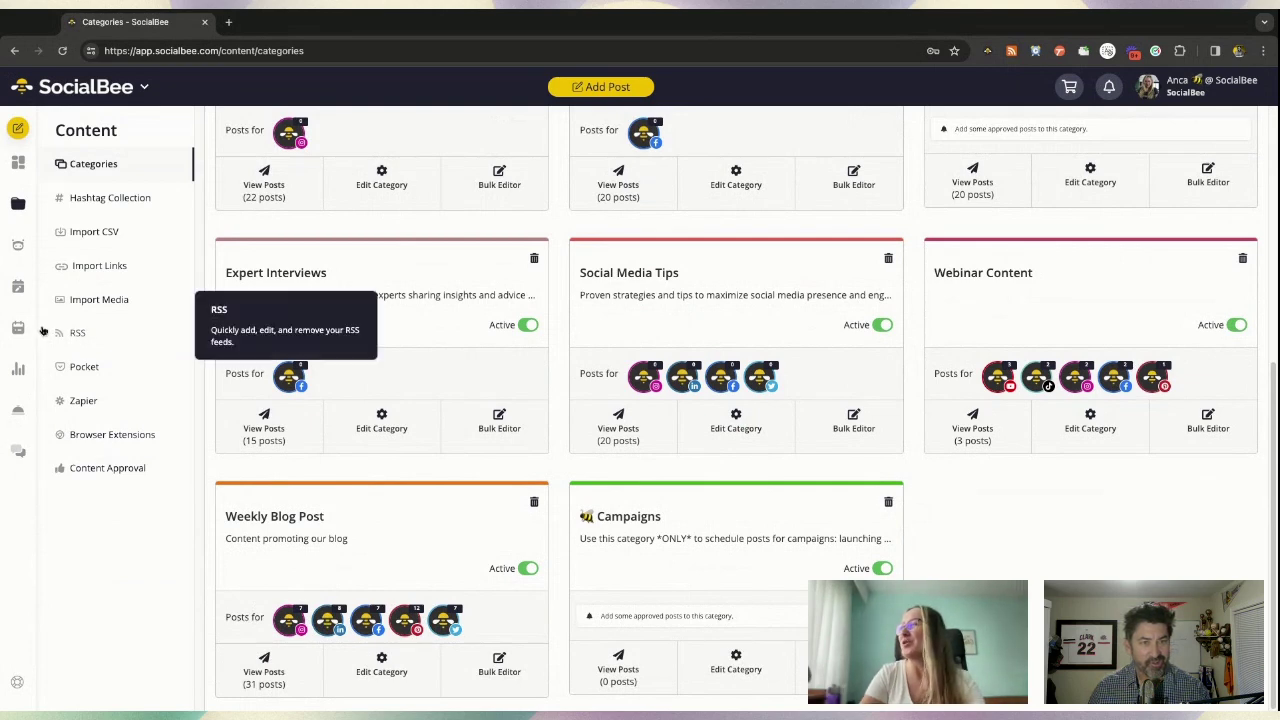
left_click(18, 286)
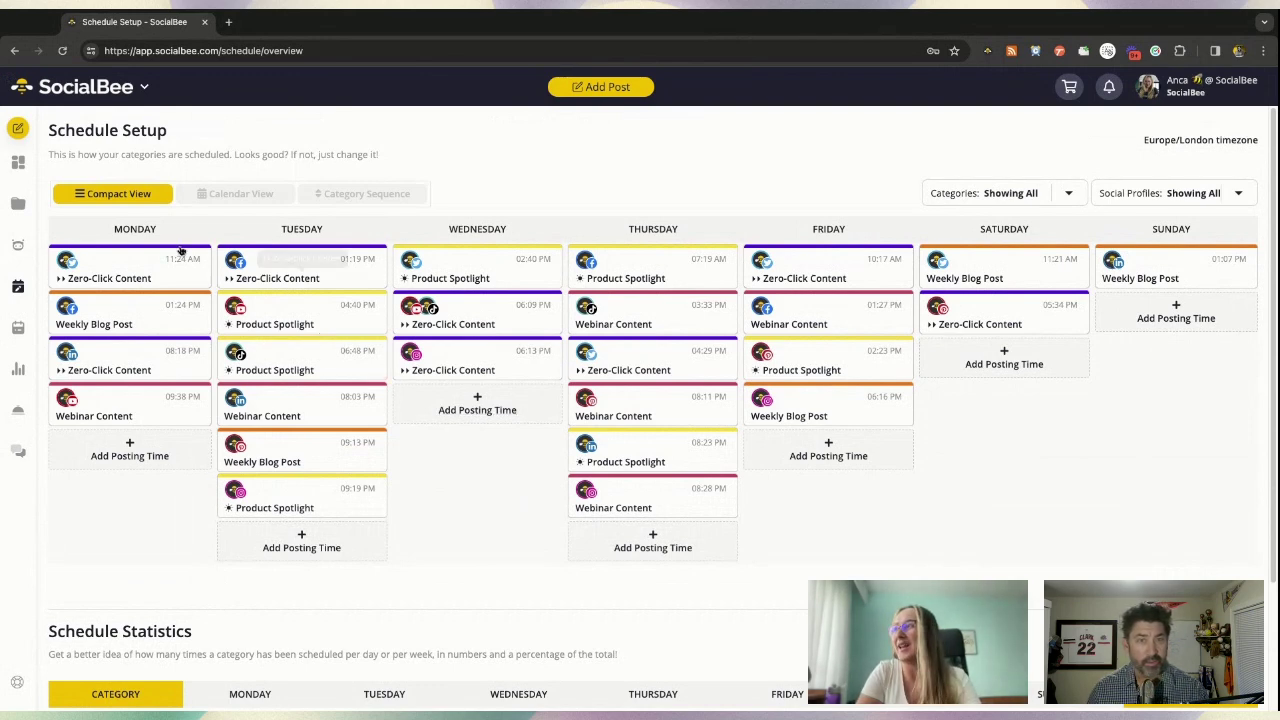
left_click(15, 203)
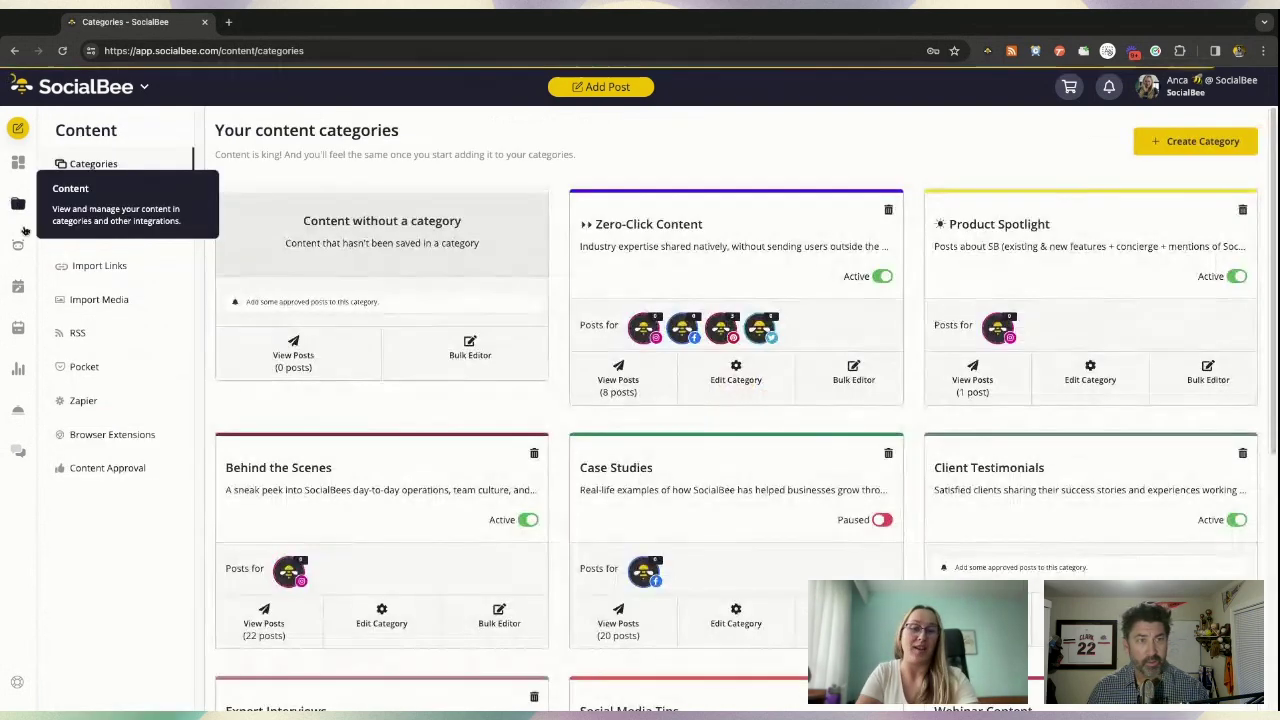
scroll(352, 511, "down", 4)
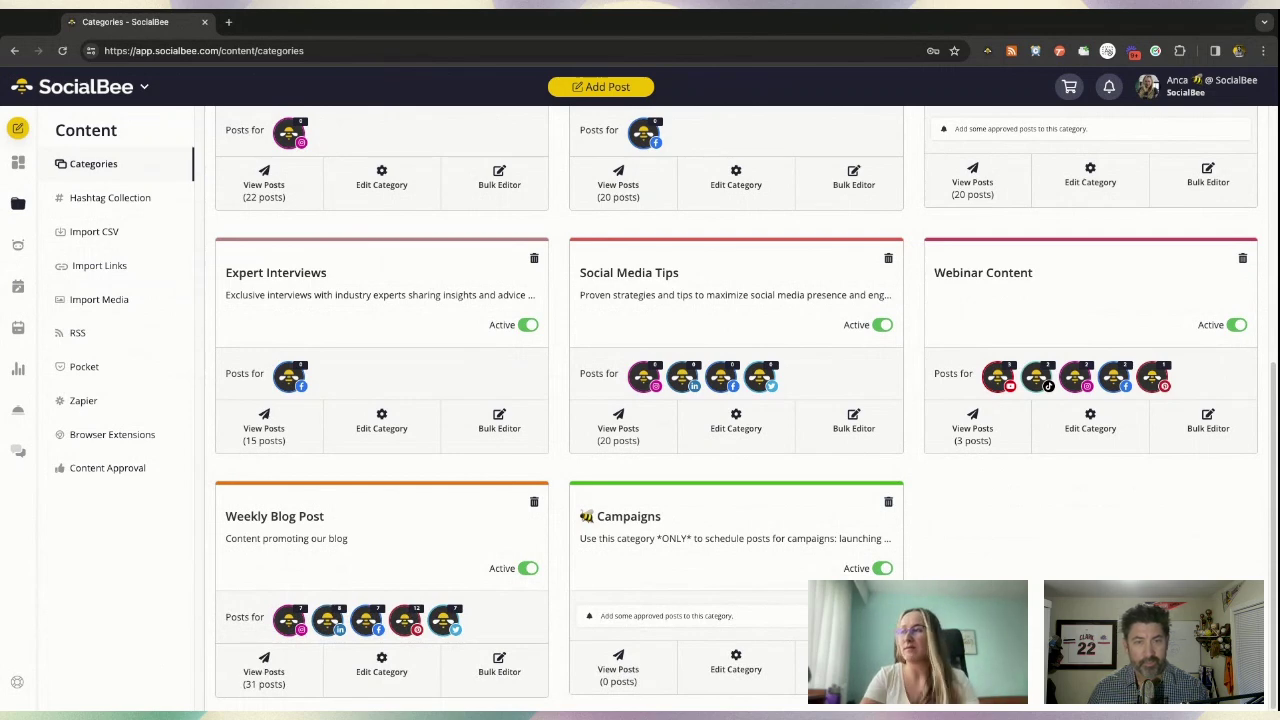
left_click(390, 673)
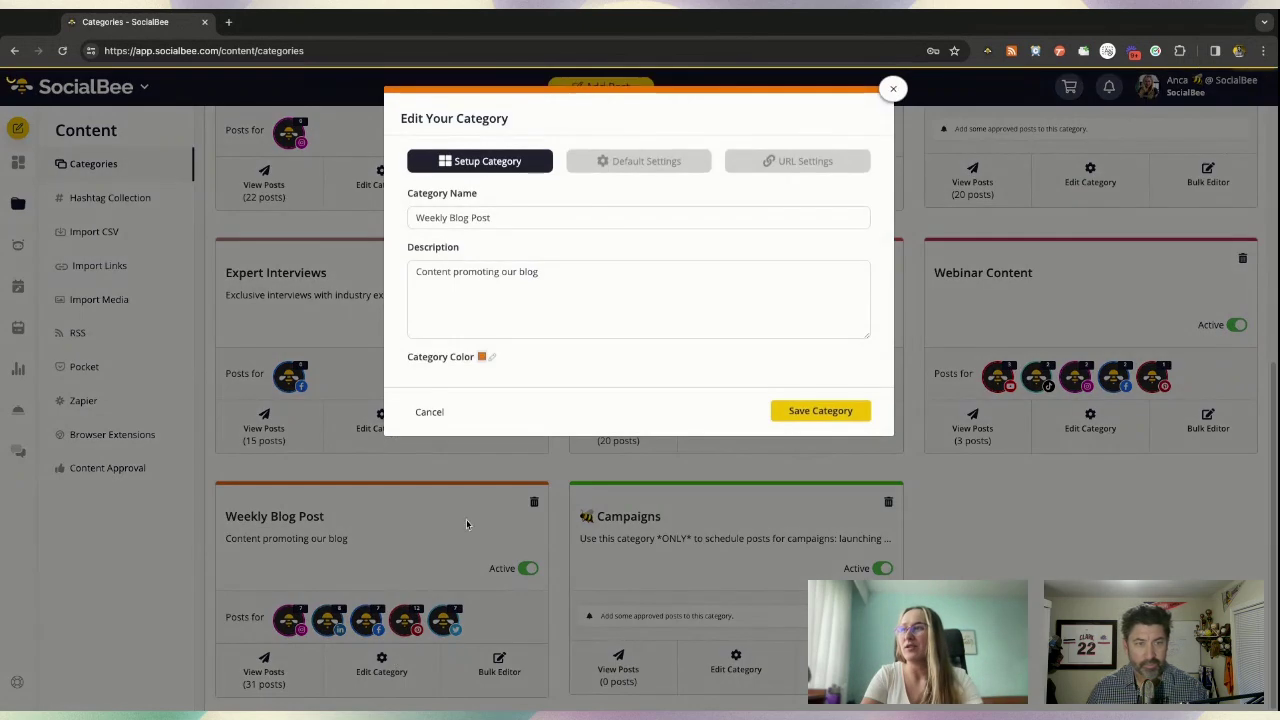
left_click(617, 160)
left_click(536, 311)
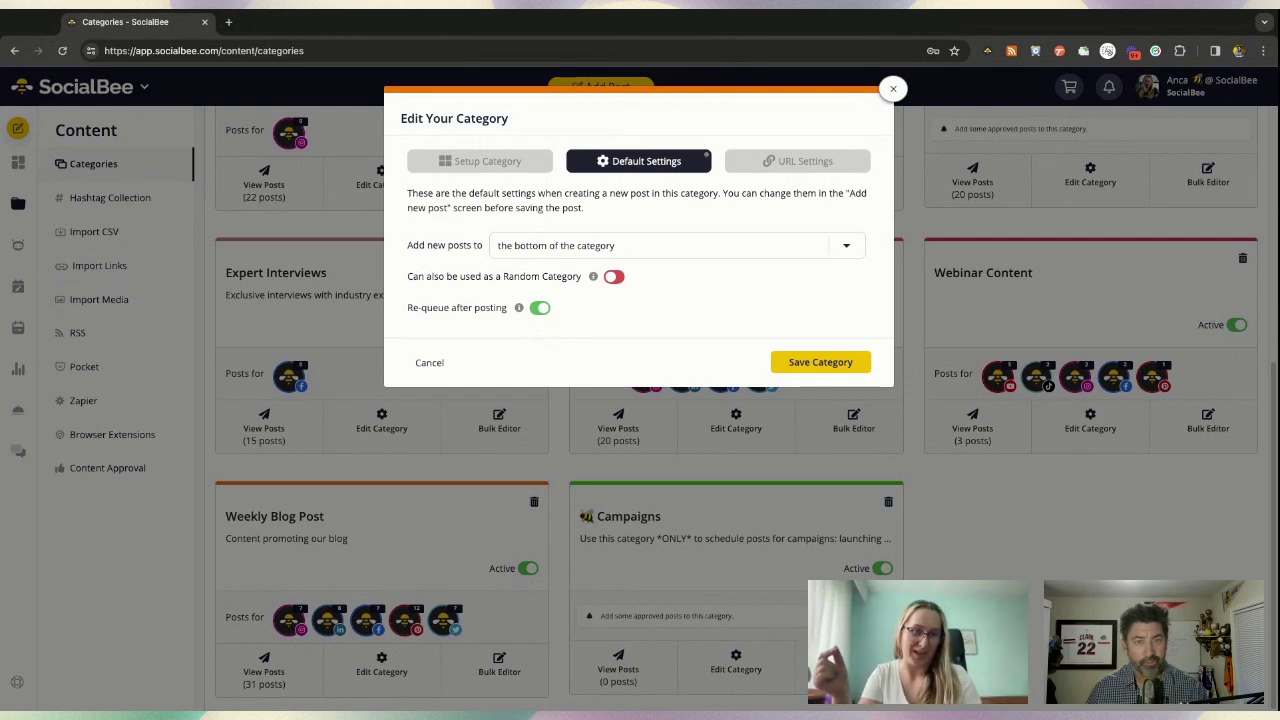
left_click(893, 88)
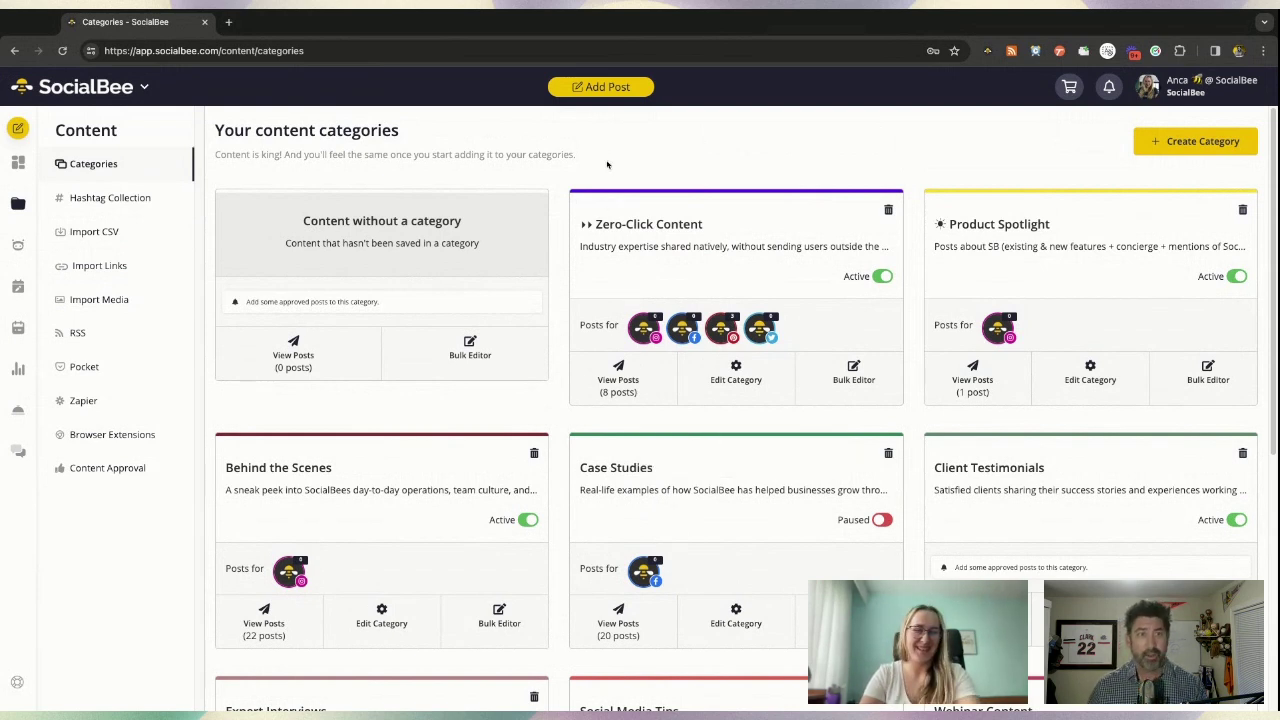
- Create a new post for Instagram Business, Facebook, Twitter and LinkedIn, showing its AI options
left_click(615, 96)
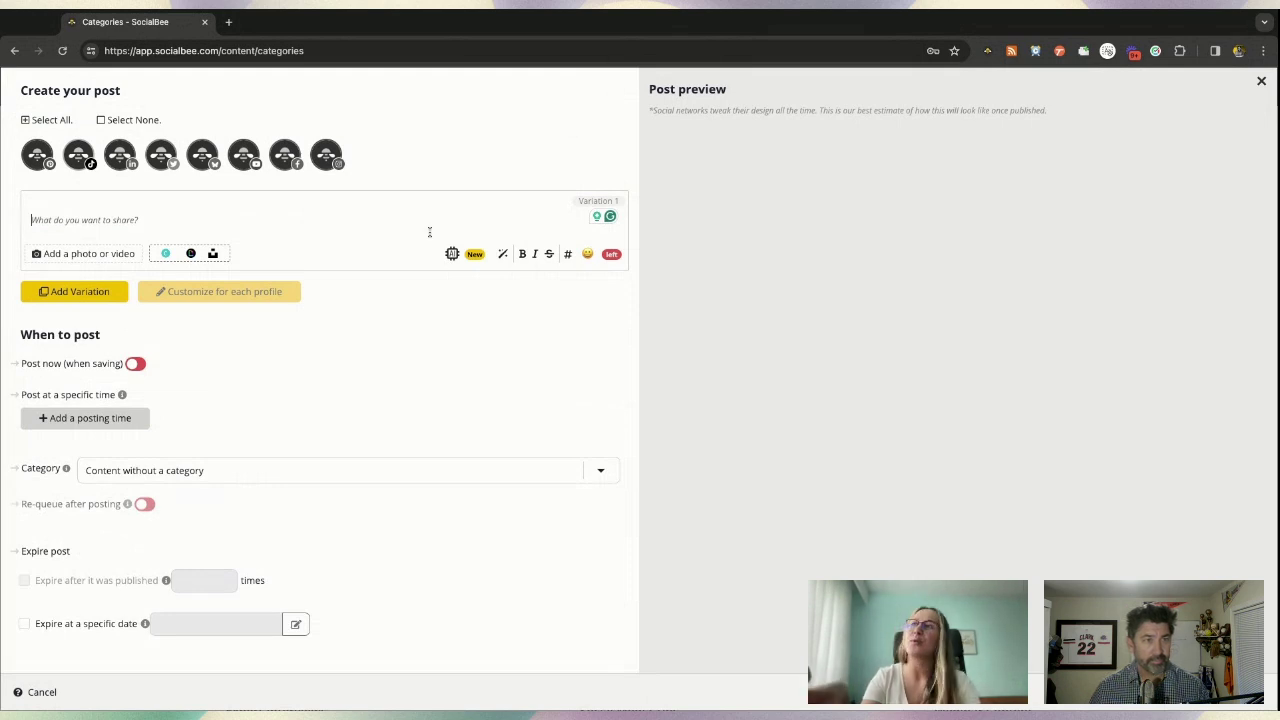
left_click(322, 166)
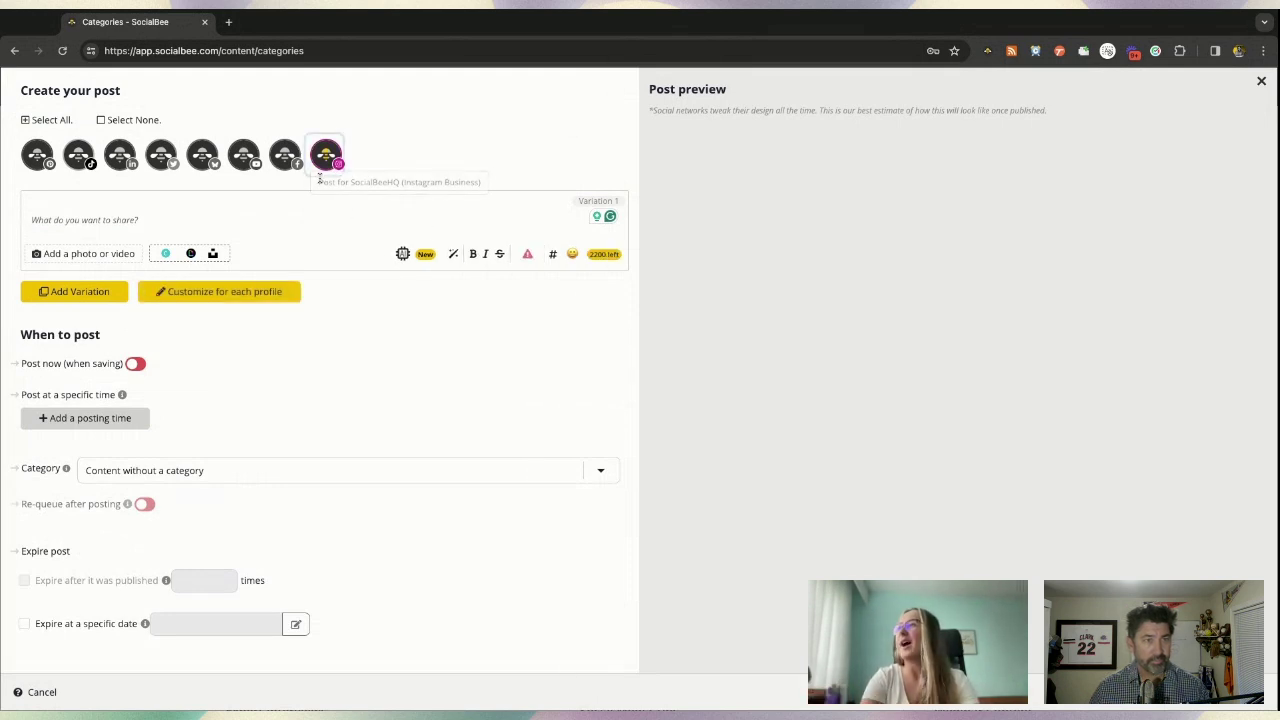
left_click(285, 158)
left_click(161, 158)
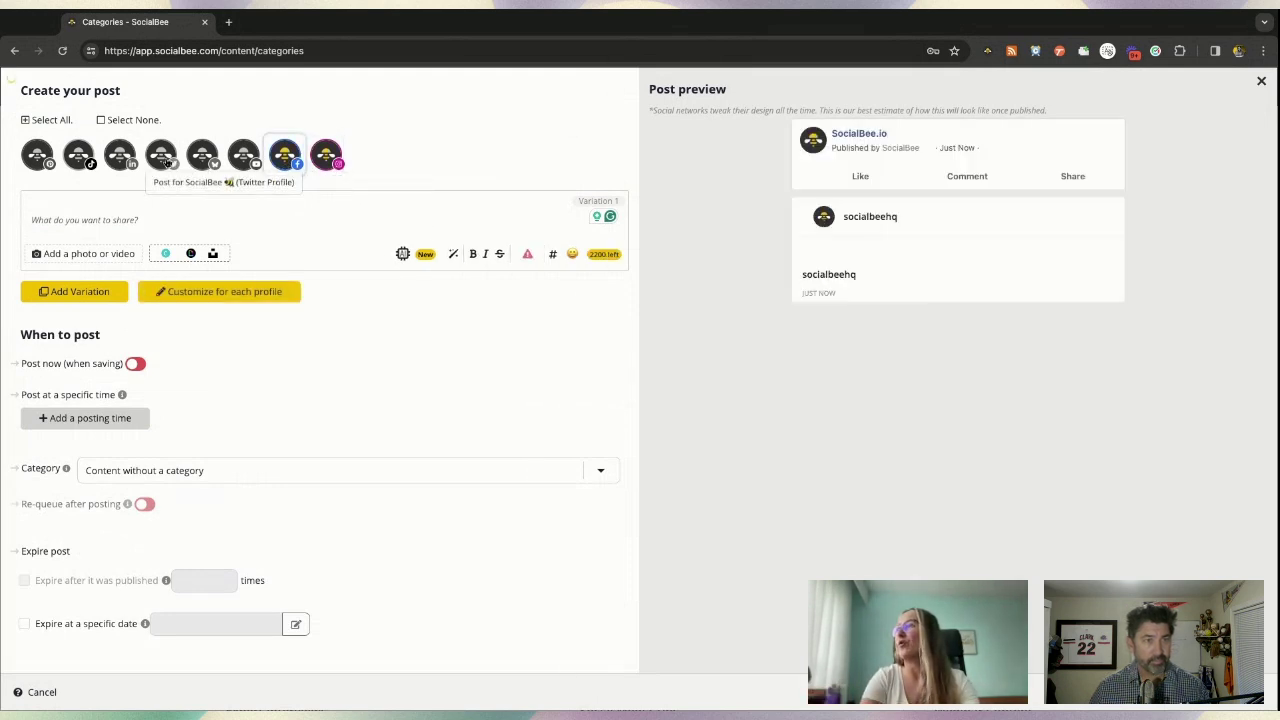
left_click(120, 155)
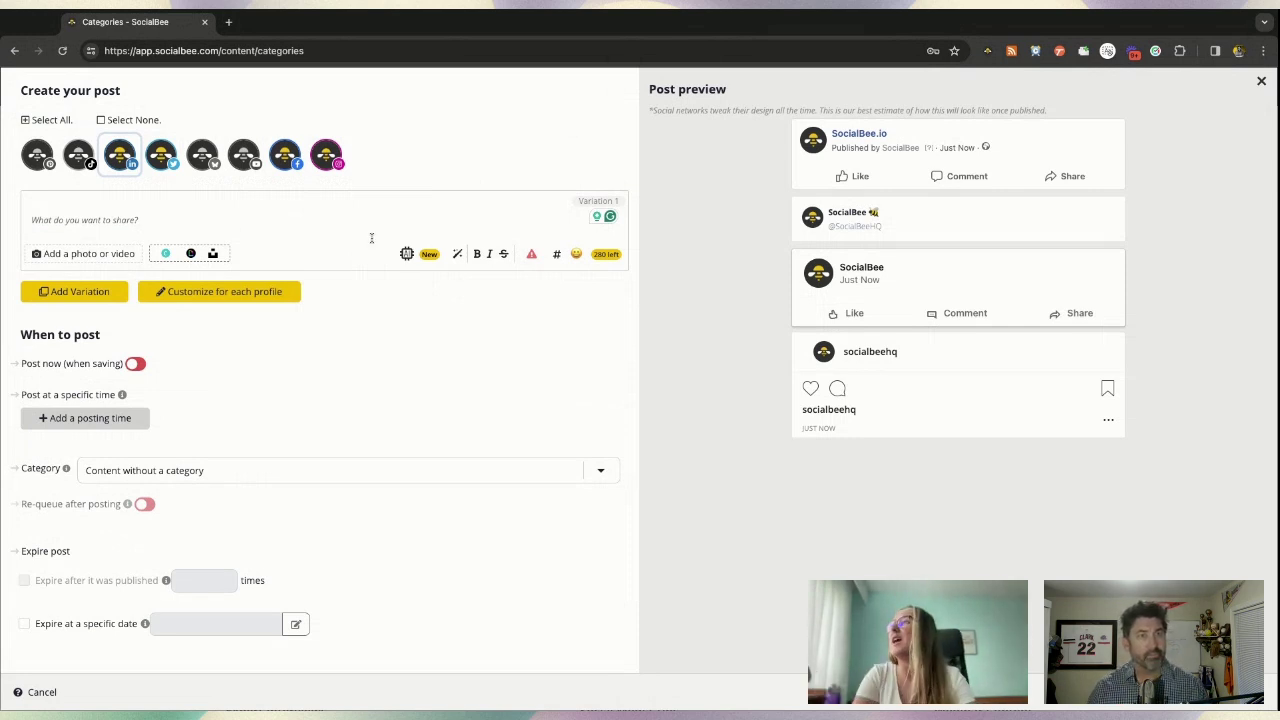
left_click(408, 262)
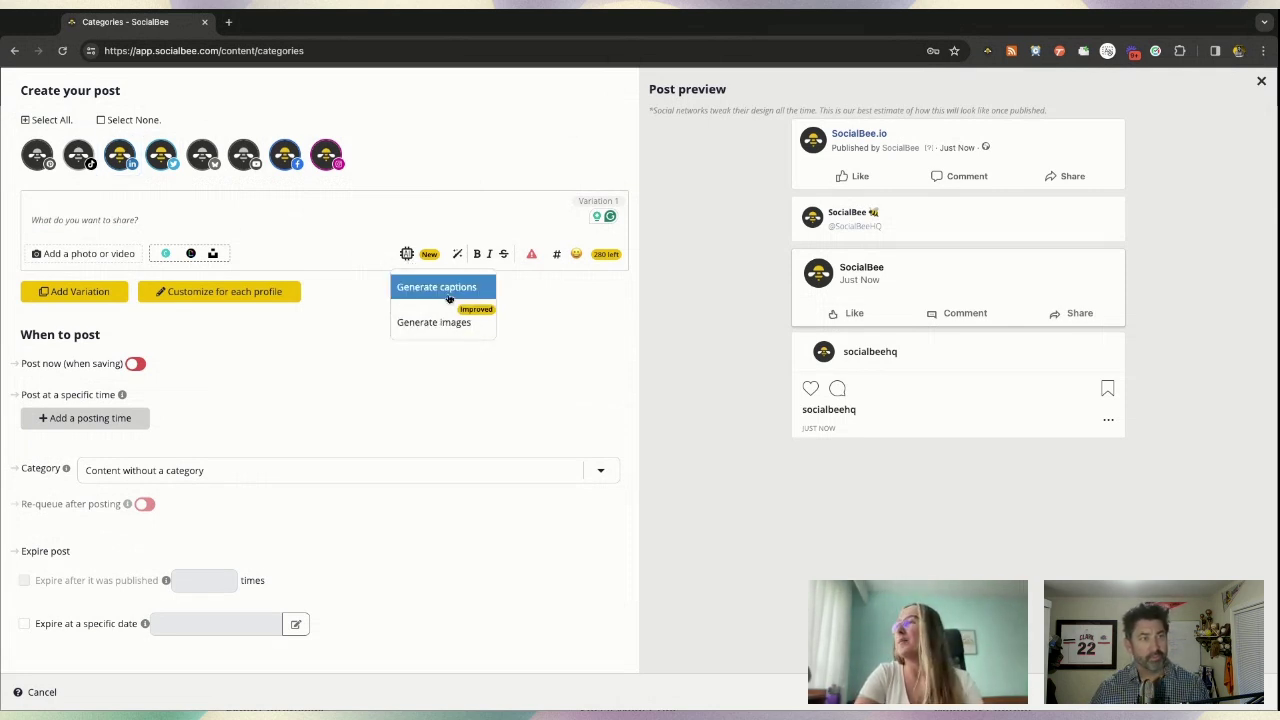
- Open the AI Post Generator and scroll its prompt templates from Facebook down to Photographers
left_click(437, 287)
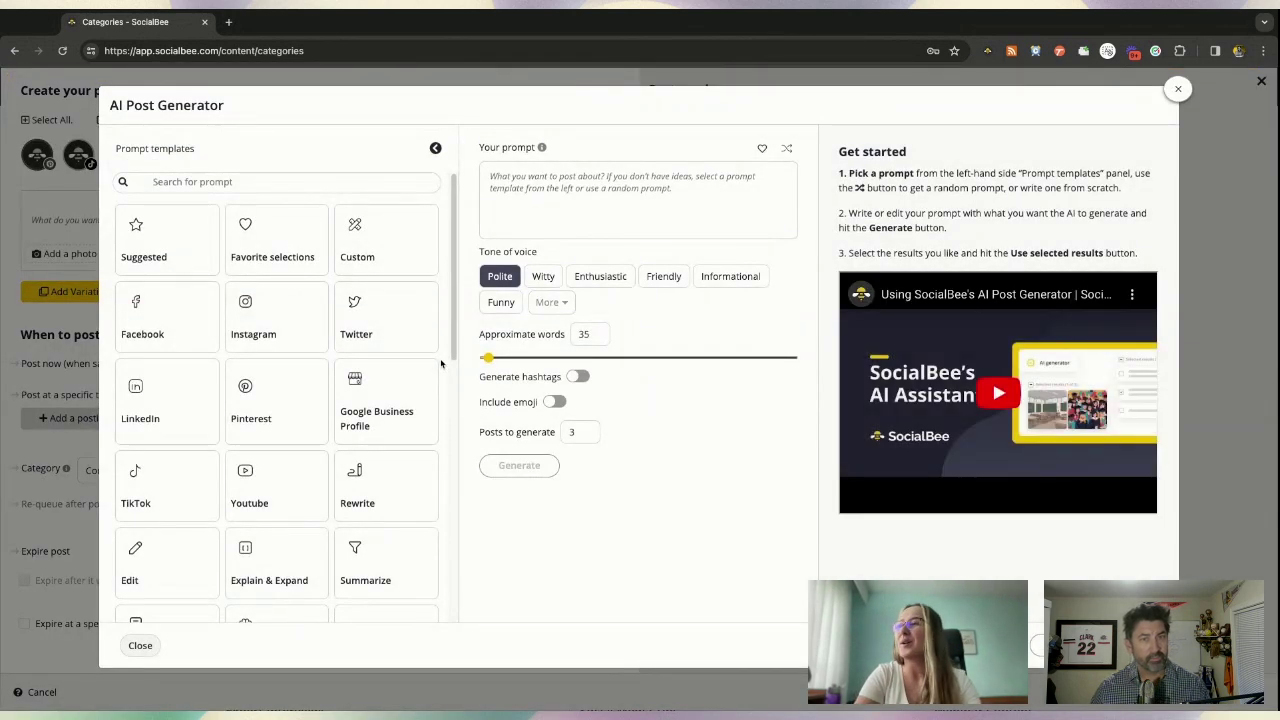
scroll(410, 365, "down", 6)
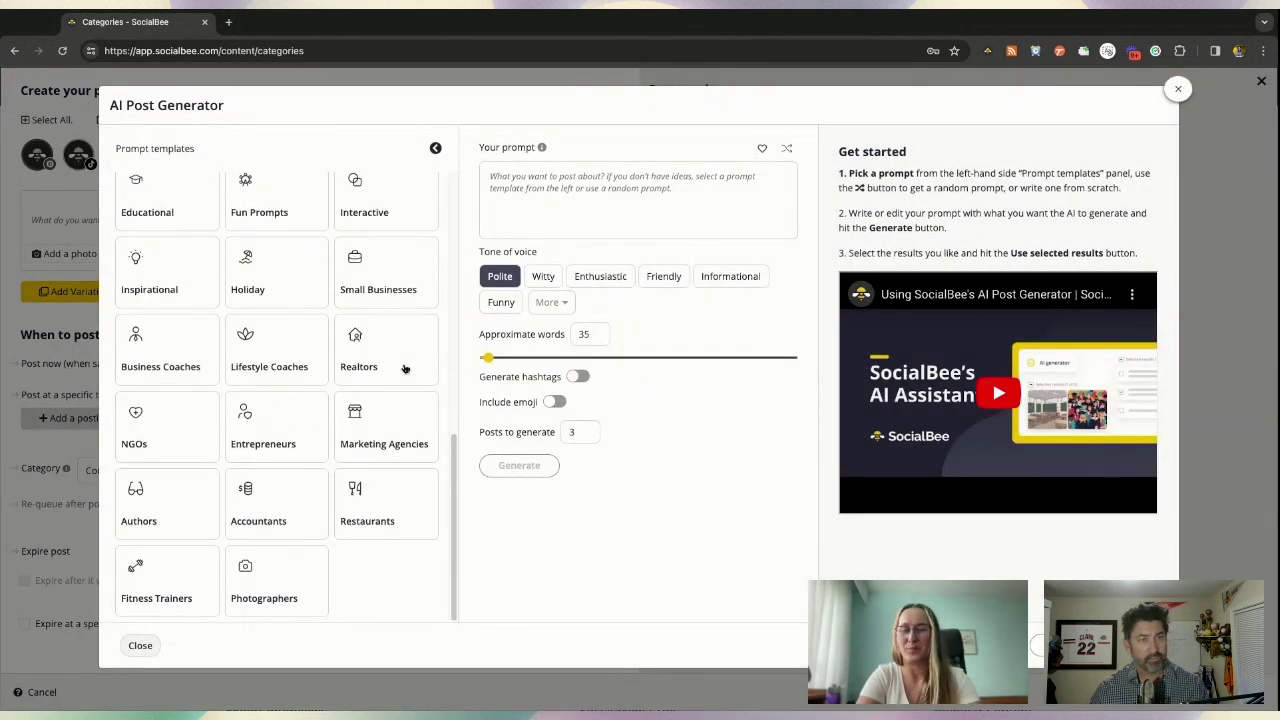
scroll(405, 369, "up", 6)
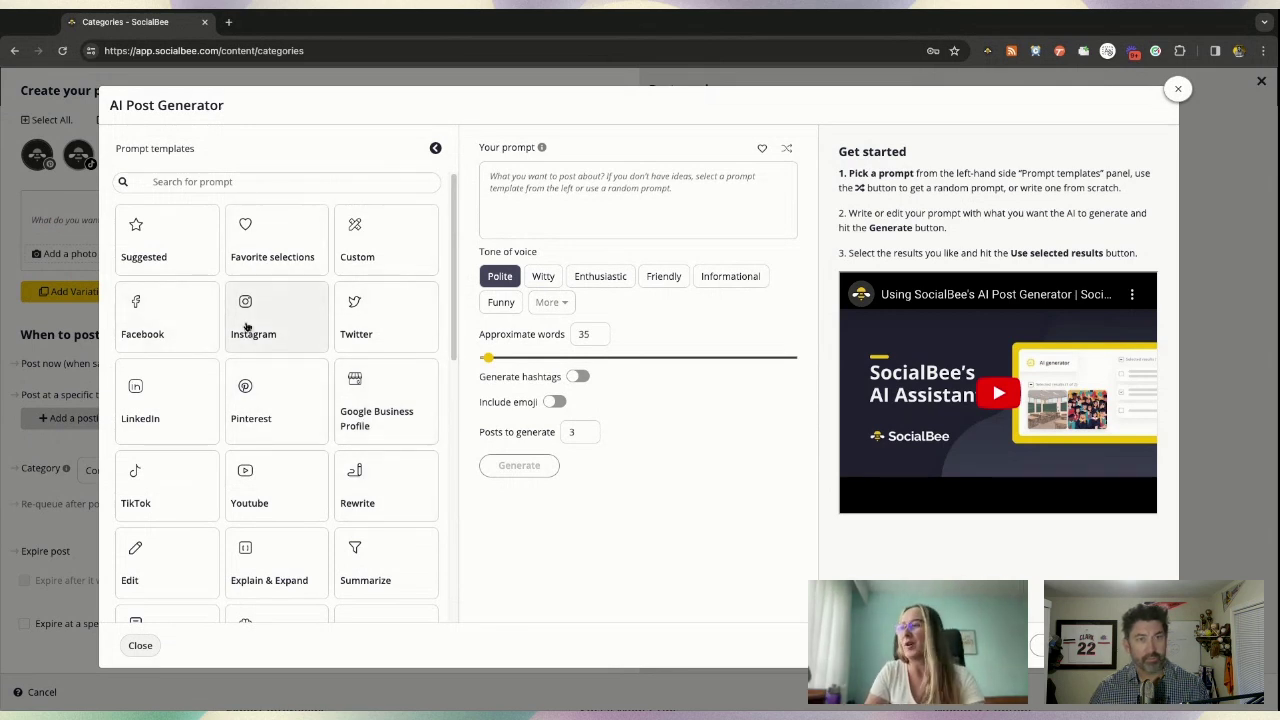
scroll(247, 327, "down", 2)
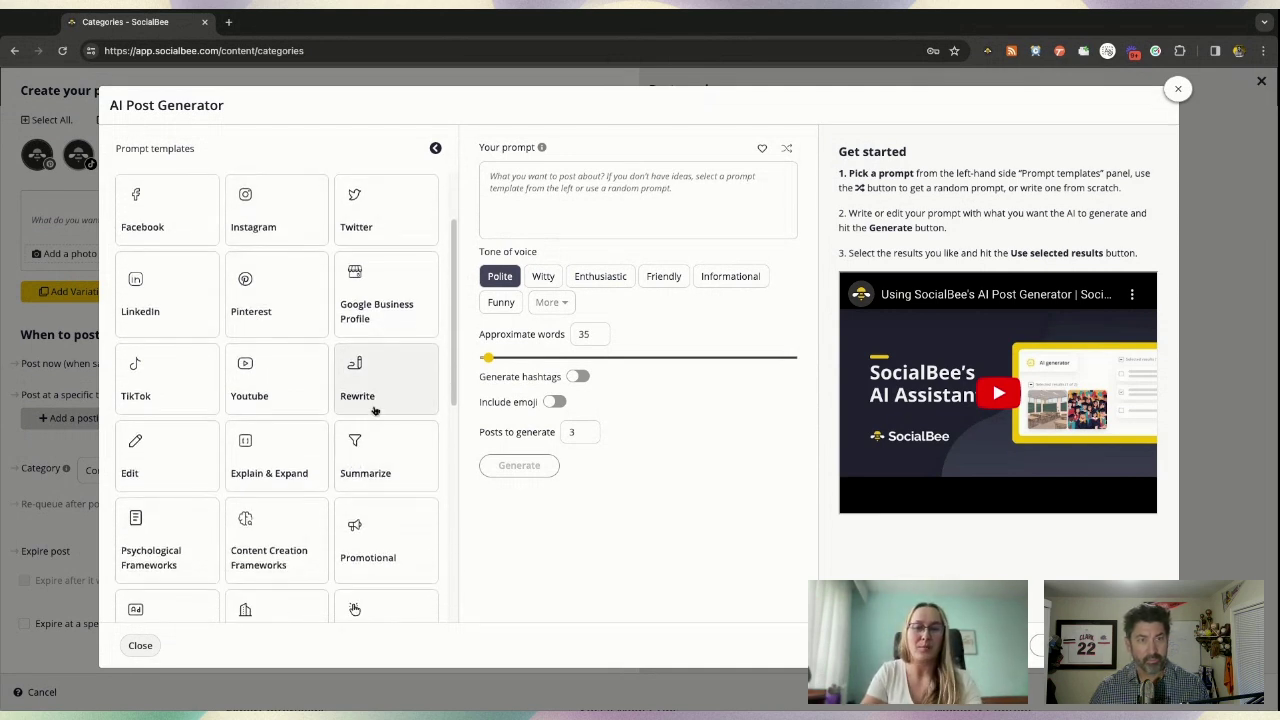
scroll(360, 415, "down", 2)
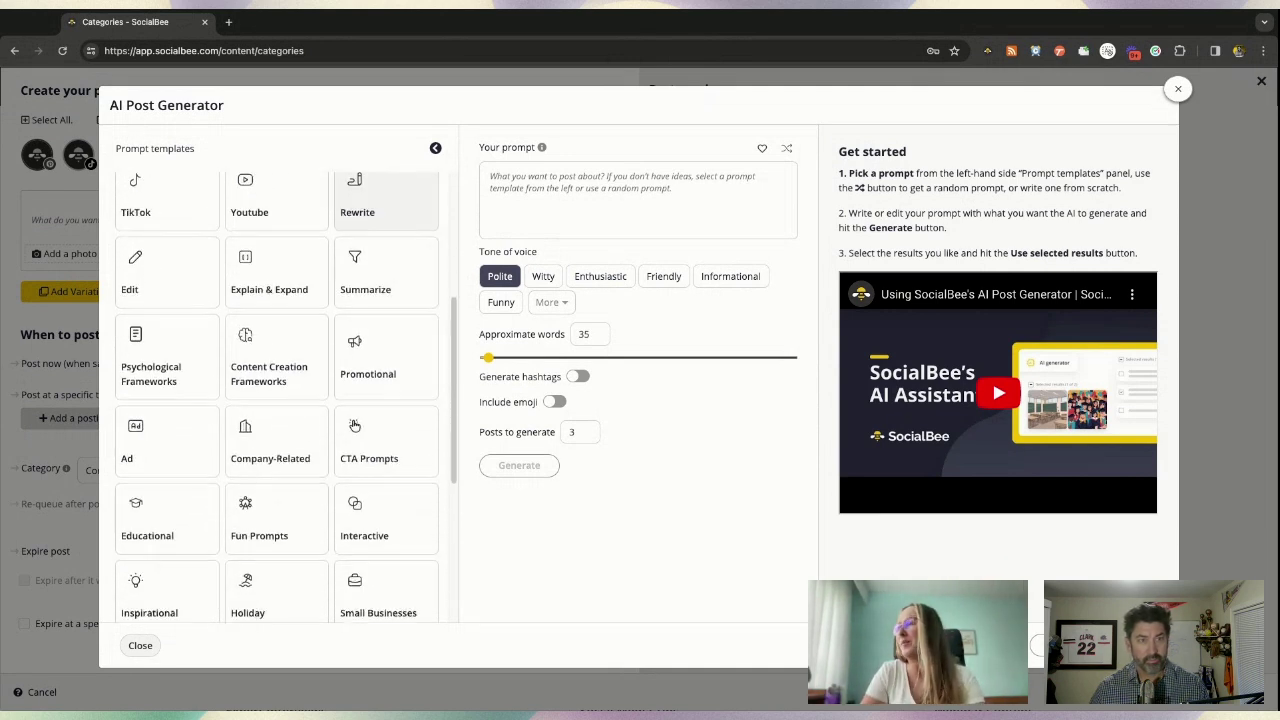
scroll(365, 435, "down", 1)
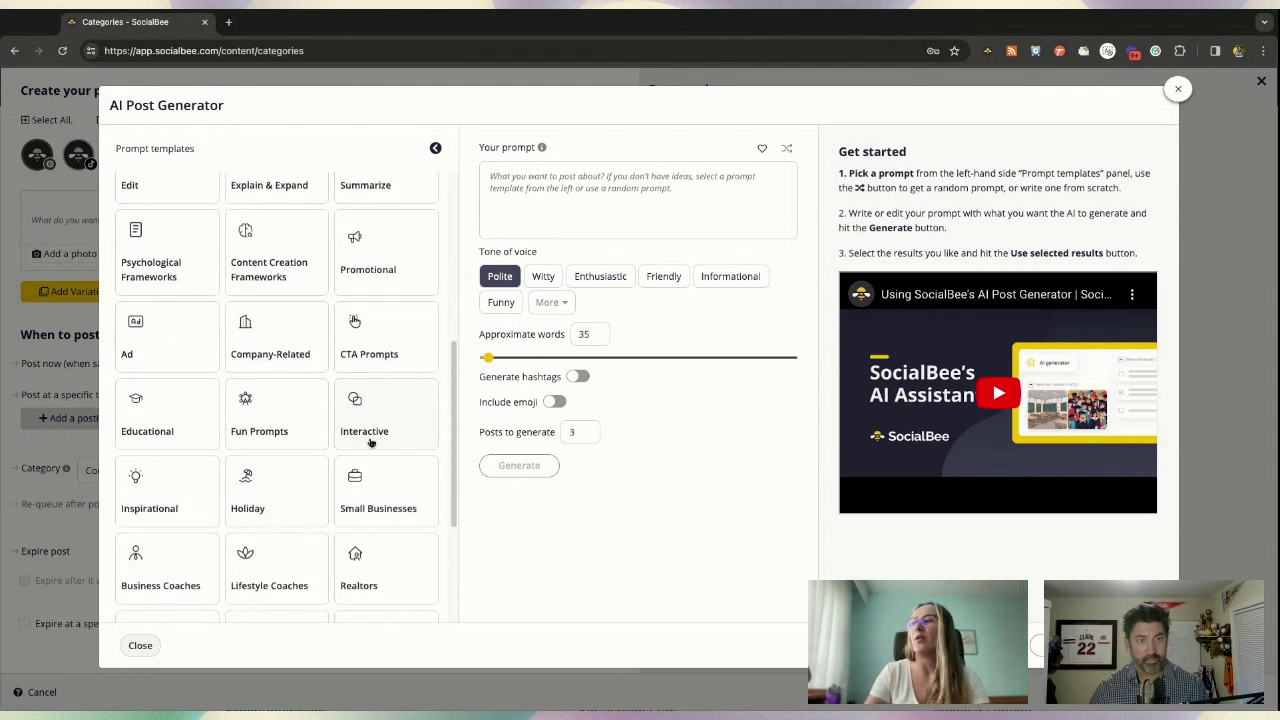
scroll(370, 443, "down", 1)
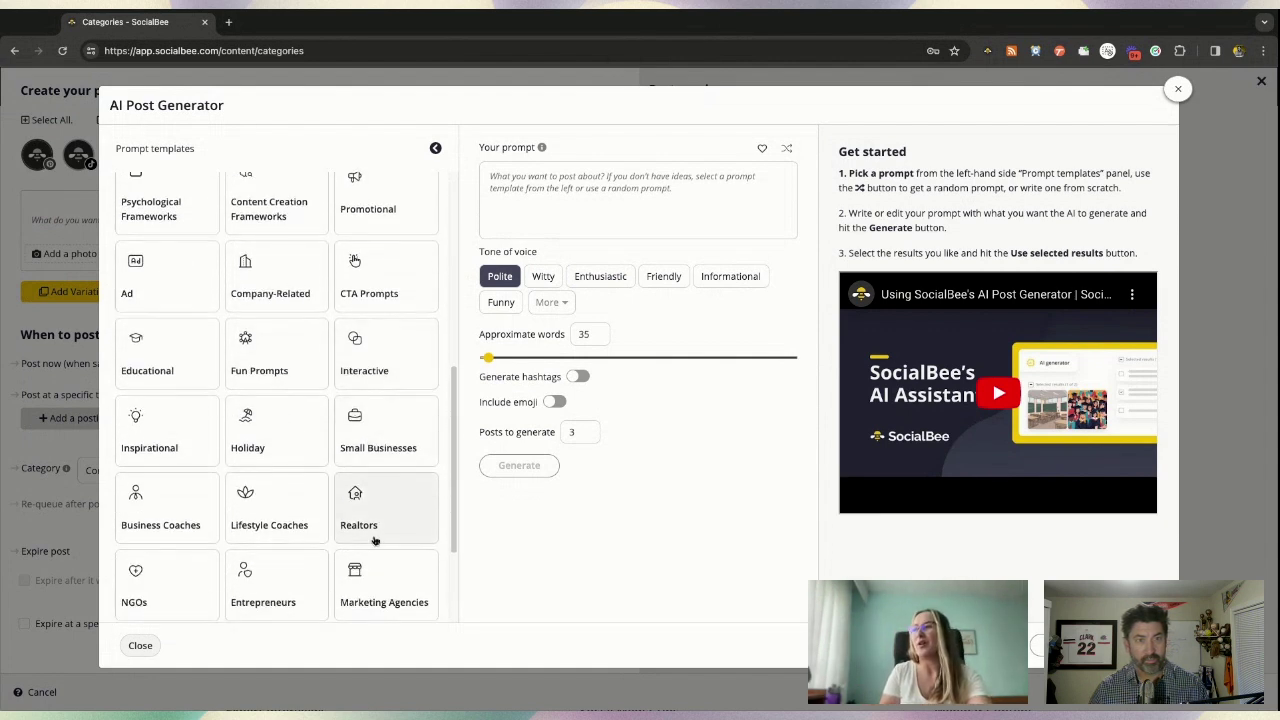
scroll(376, 540, "down", 1)
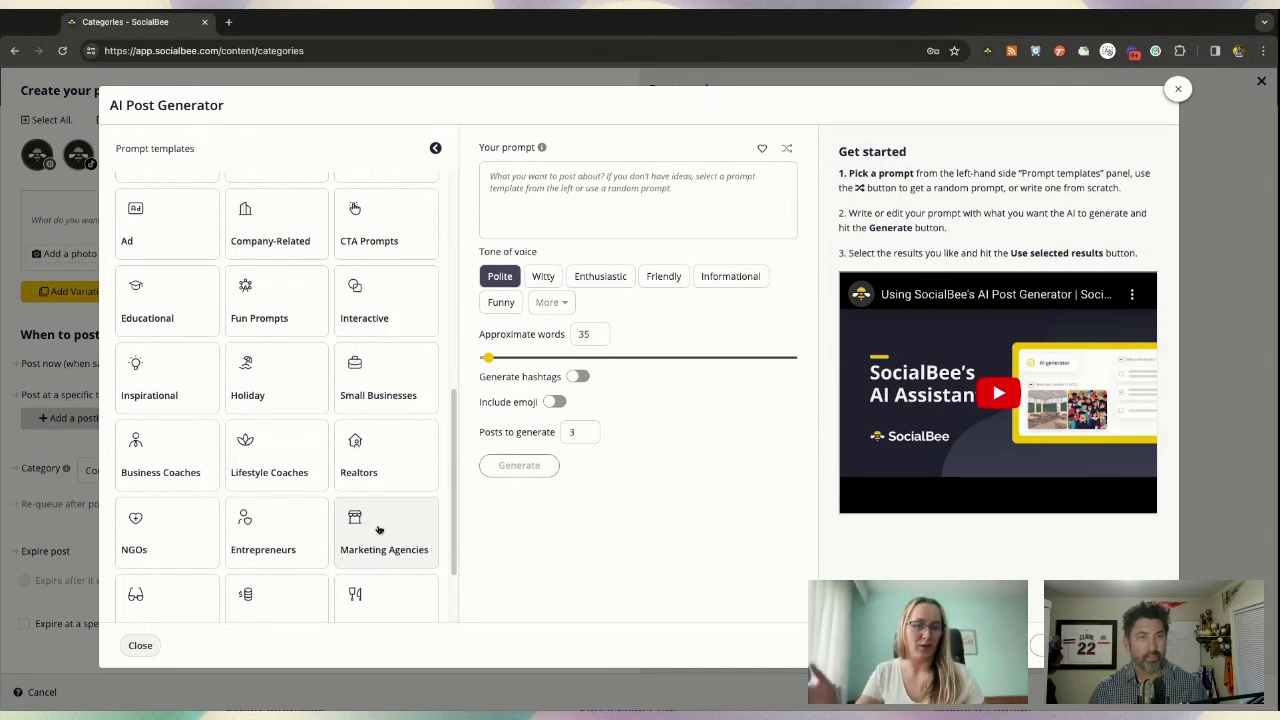
scroll(378, 530, "down", 1)
scroll(370, 420, "down", 2)
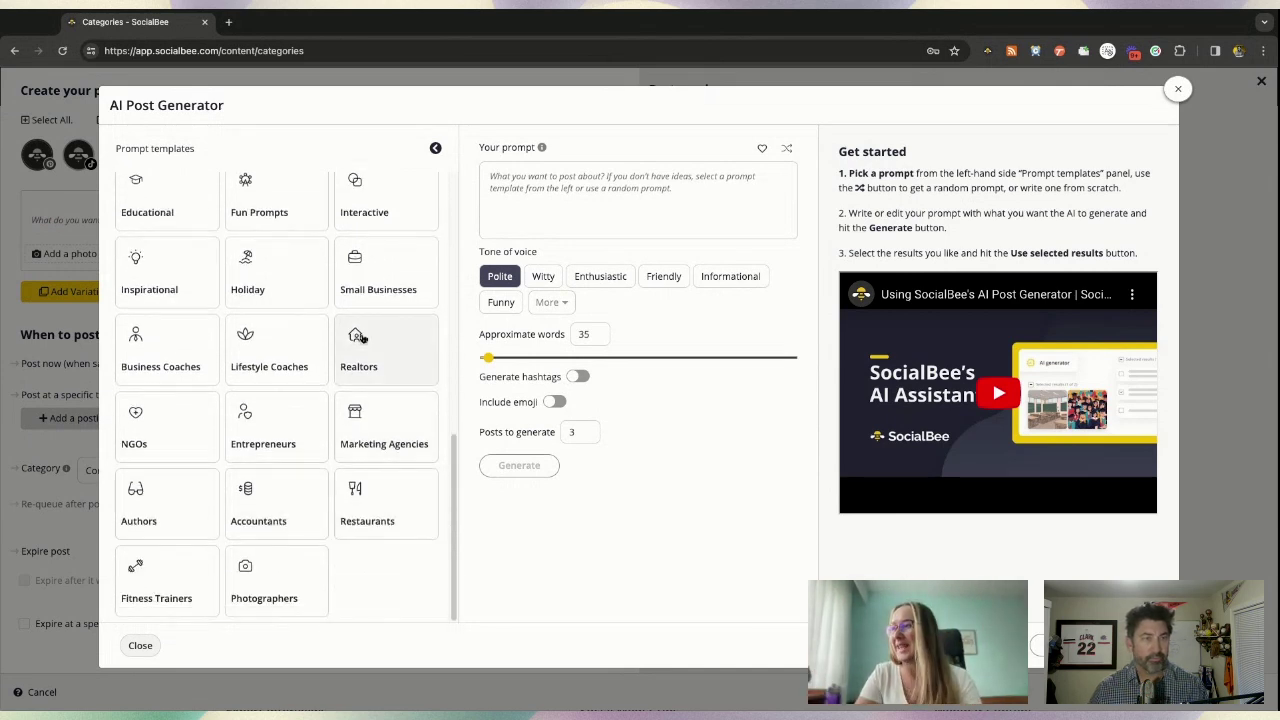
- View the NGO prompt templates, then return to the top of the template category grid
left_click(163, 438)
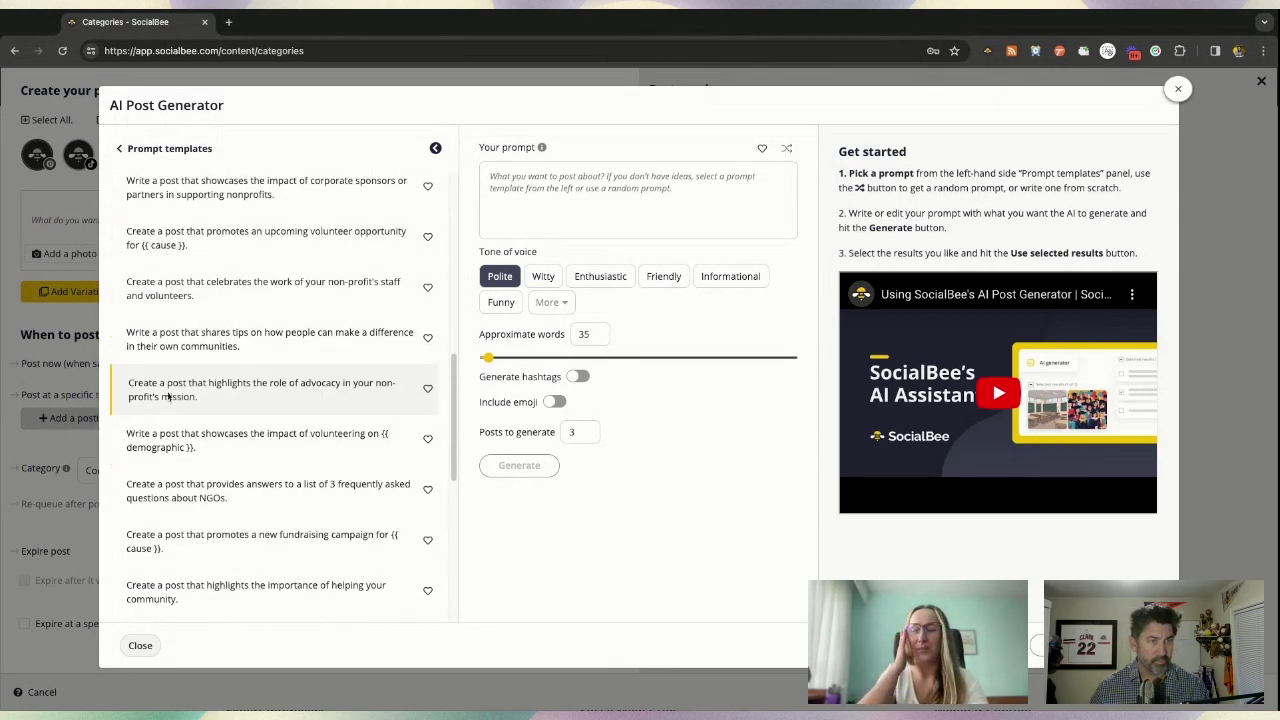
left_click(119, 150)
scroll(293, 296, "up", 10)
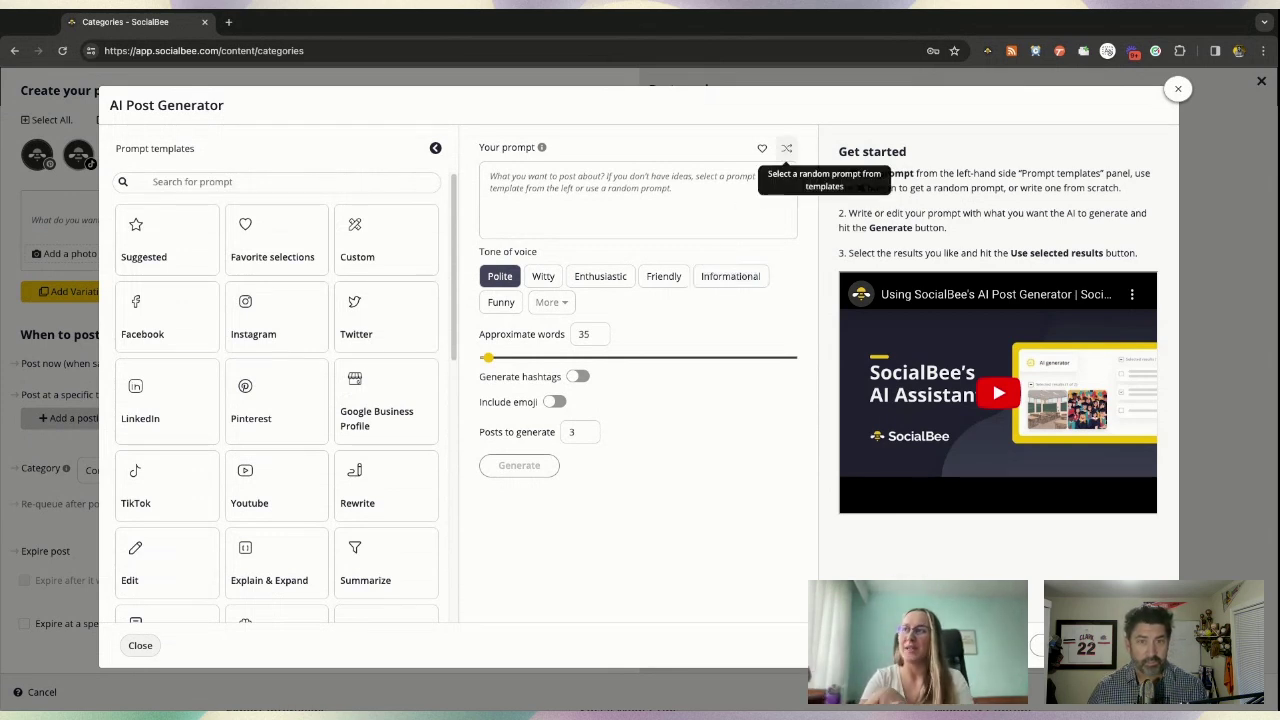
- Use a random lens-types prompt with Friendly tone, about 31 words, hashtags and emoji
left_click(786, 148)
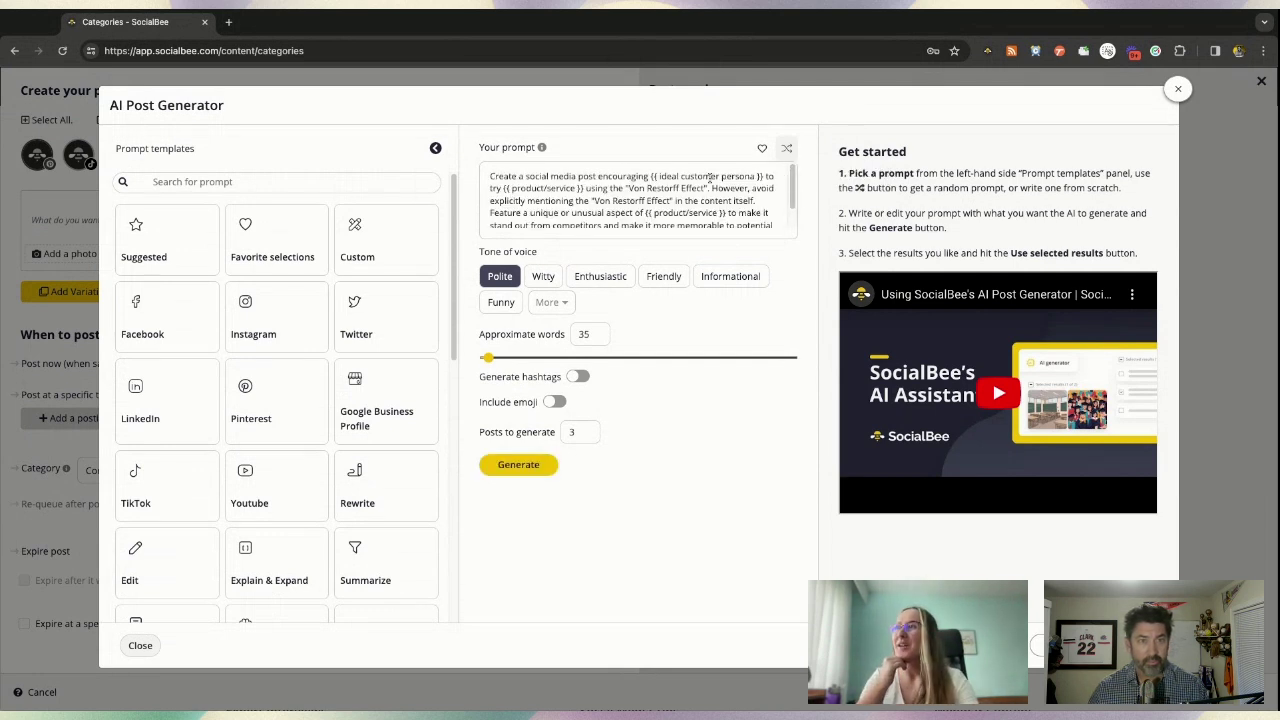
left_click(789, 150)
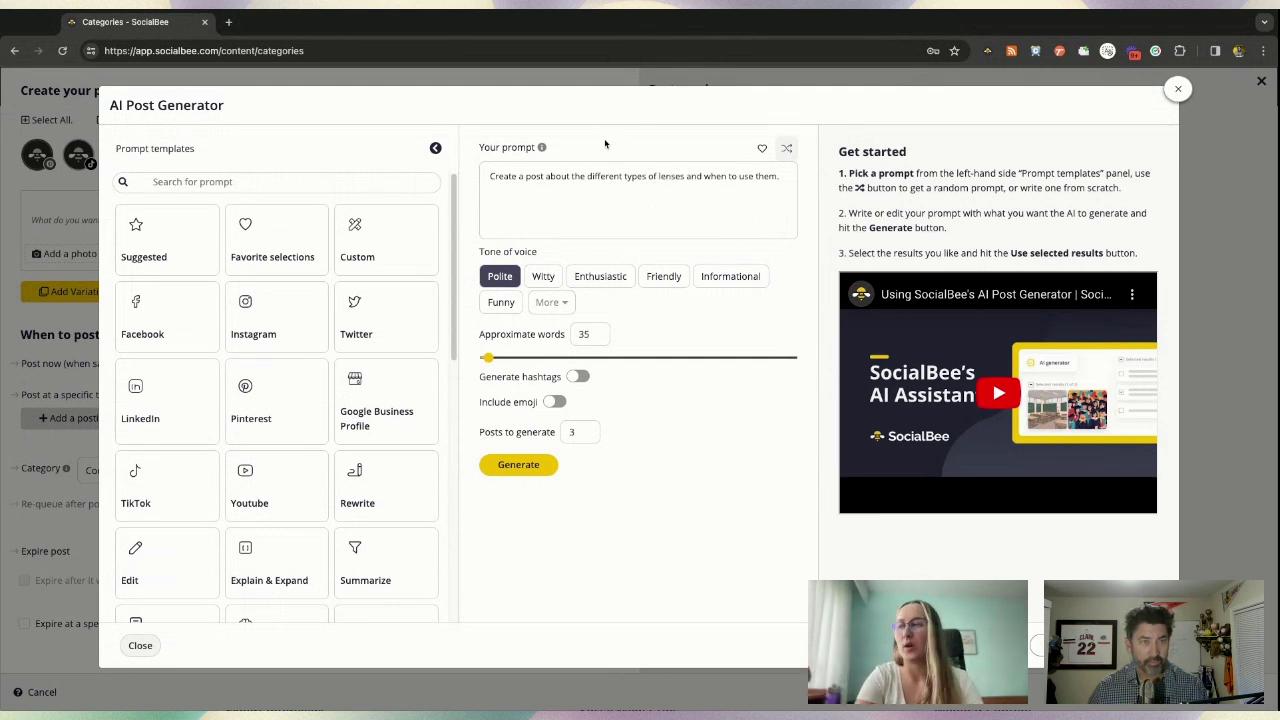
left_click(681, 279)
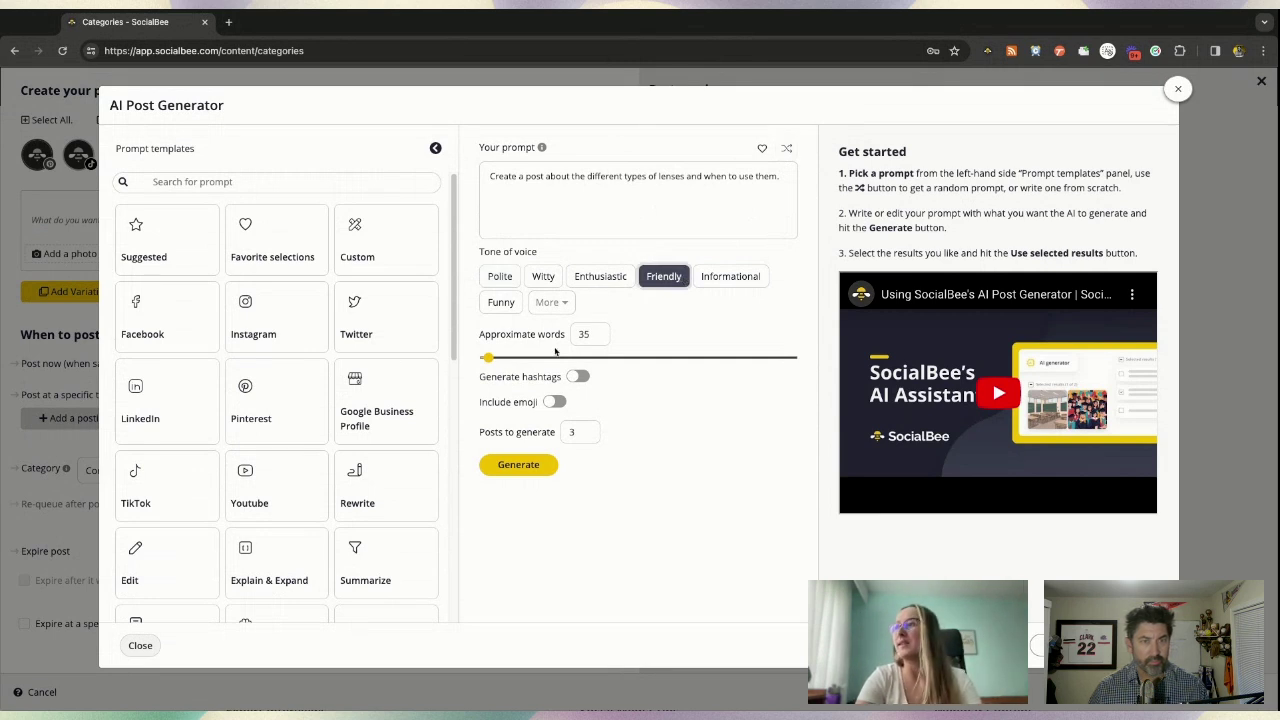
mouse_move(487, 358)
left_mouse_down()
mouse_move(520, 358)
mouse_move(487, 358)
left_mouse_up()
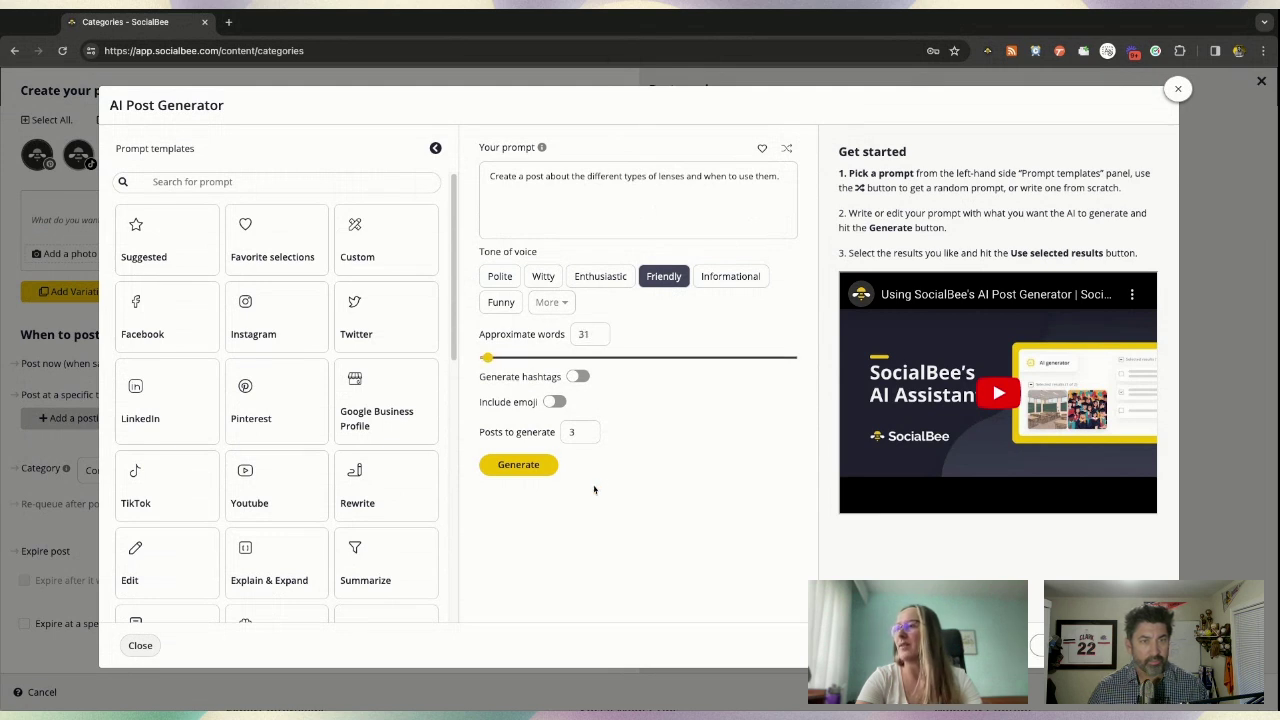
left_click(582, 377)
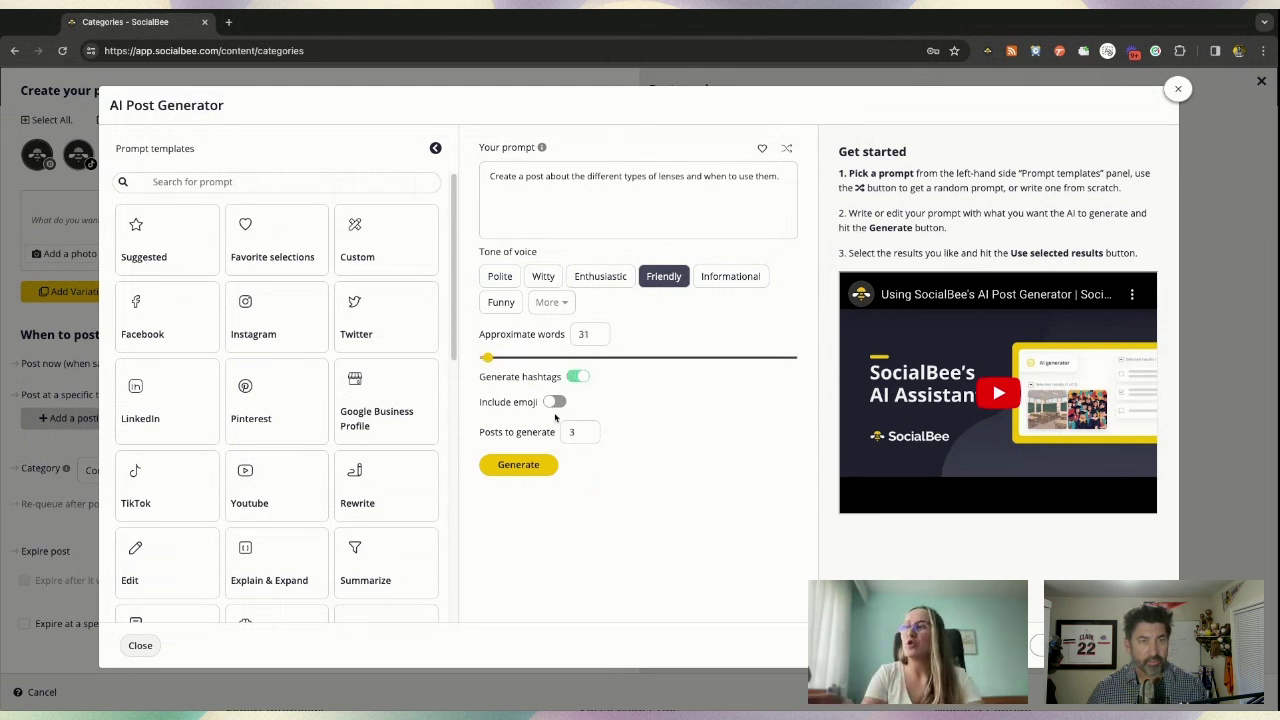
left_click(555, 403)
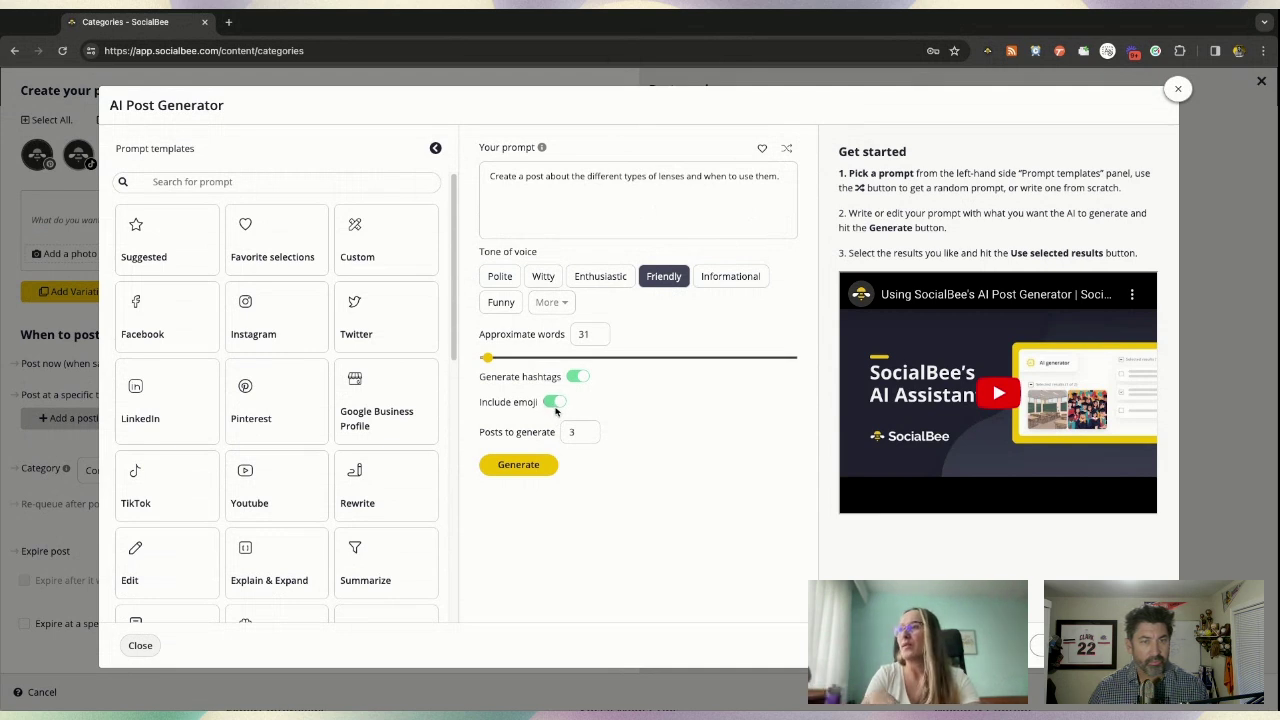
- Generate three lens posts and add the first two as Variation 1 and Variation 2
left_click(529, 471)
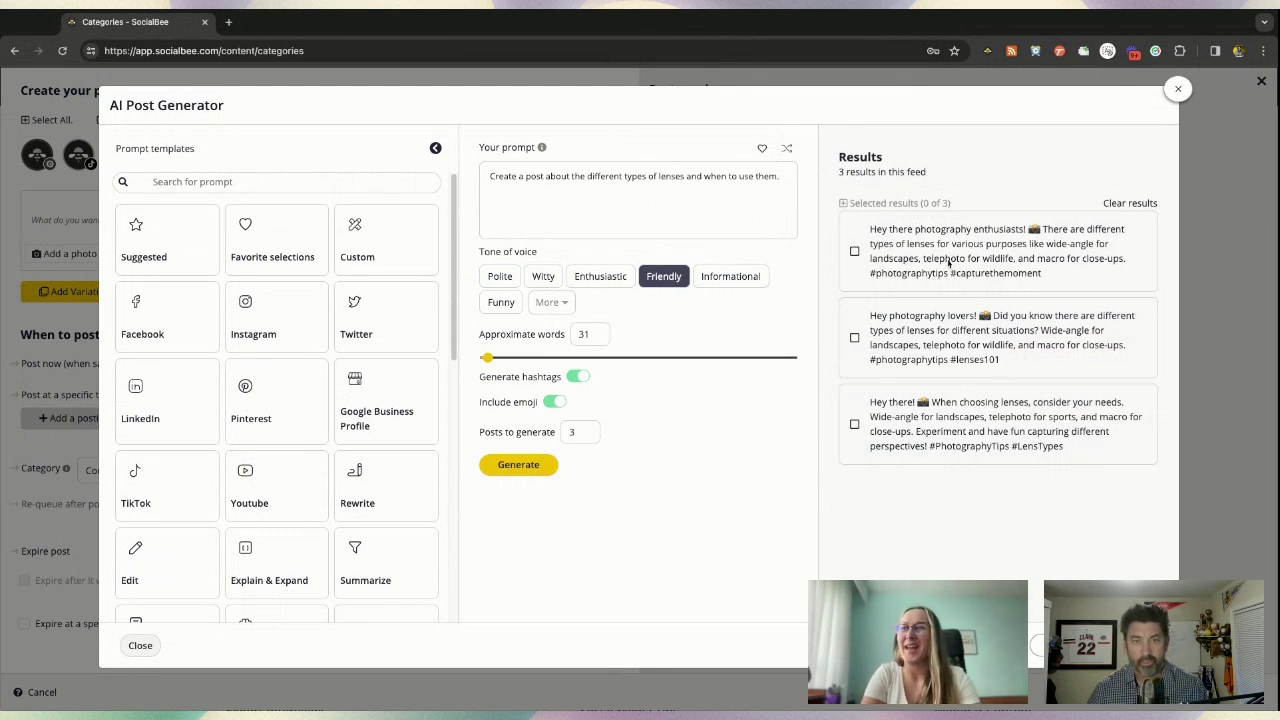
left_click(949, 265)
left_click(946, 359)
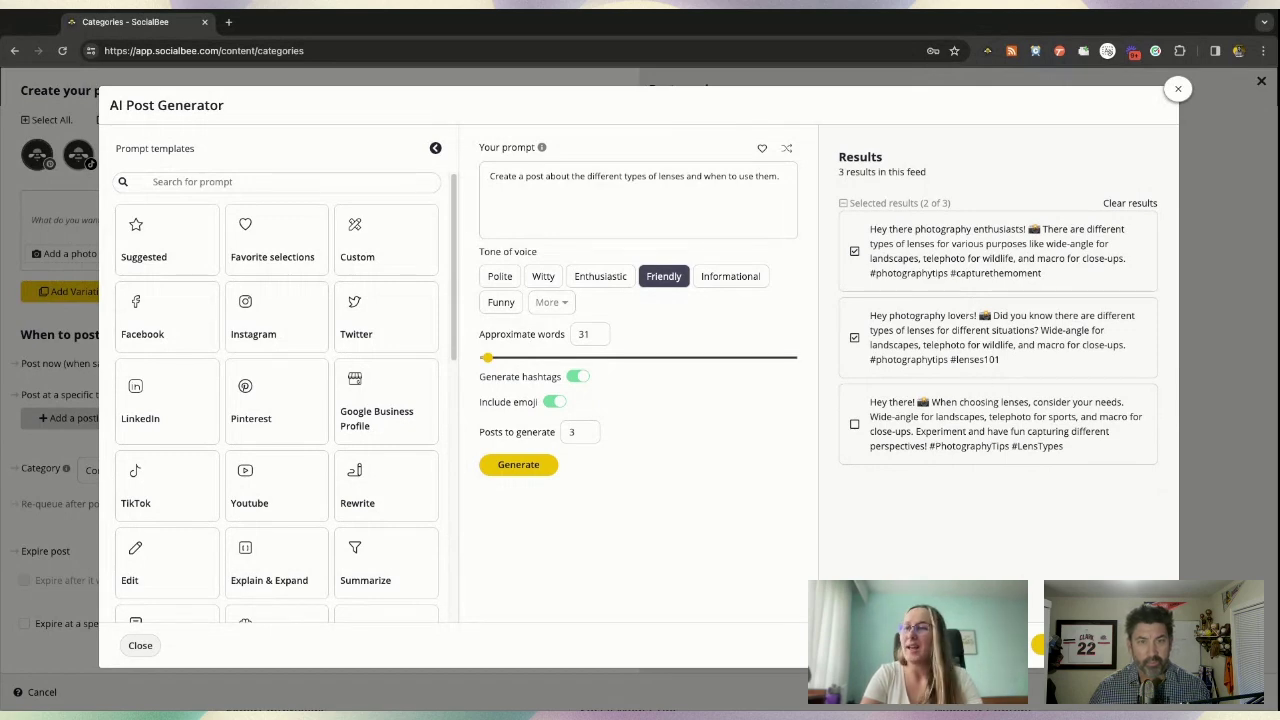
left_click(1037, 645)
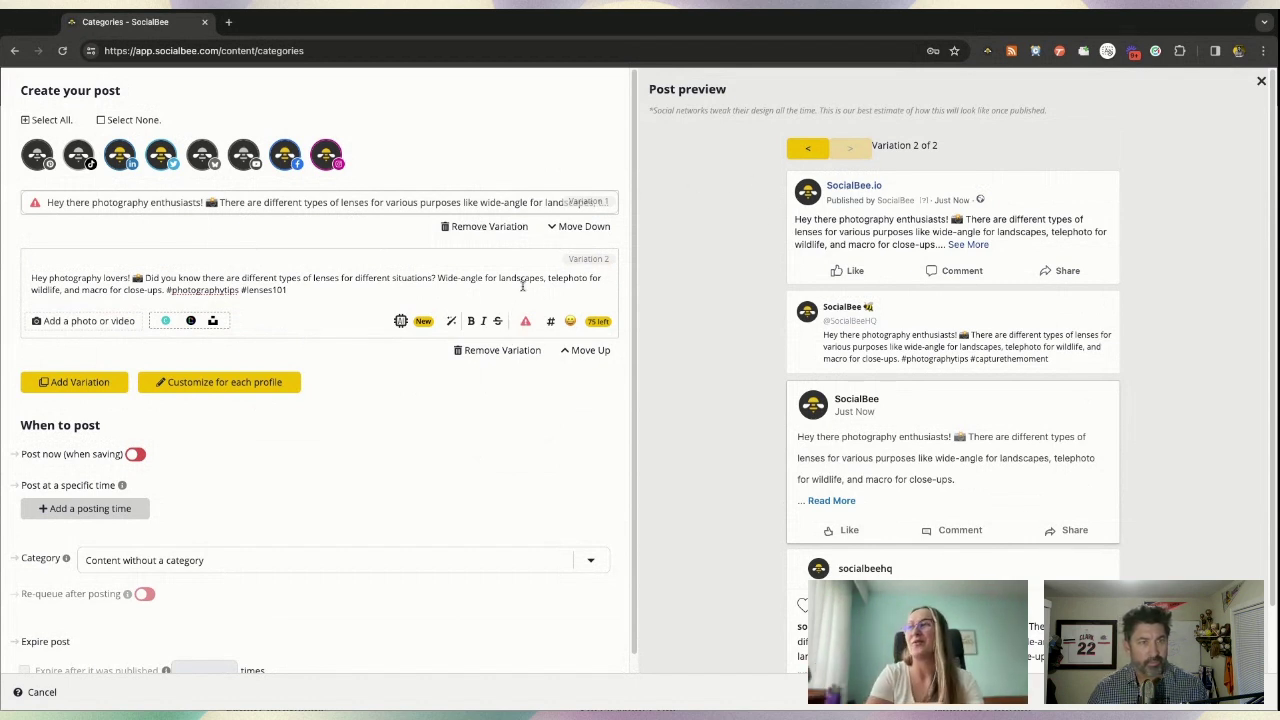
left_click(412, 300)
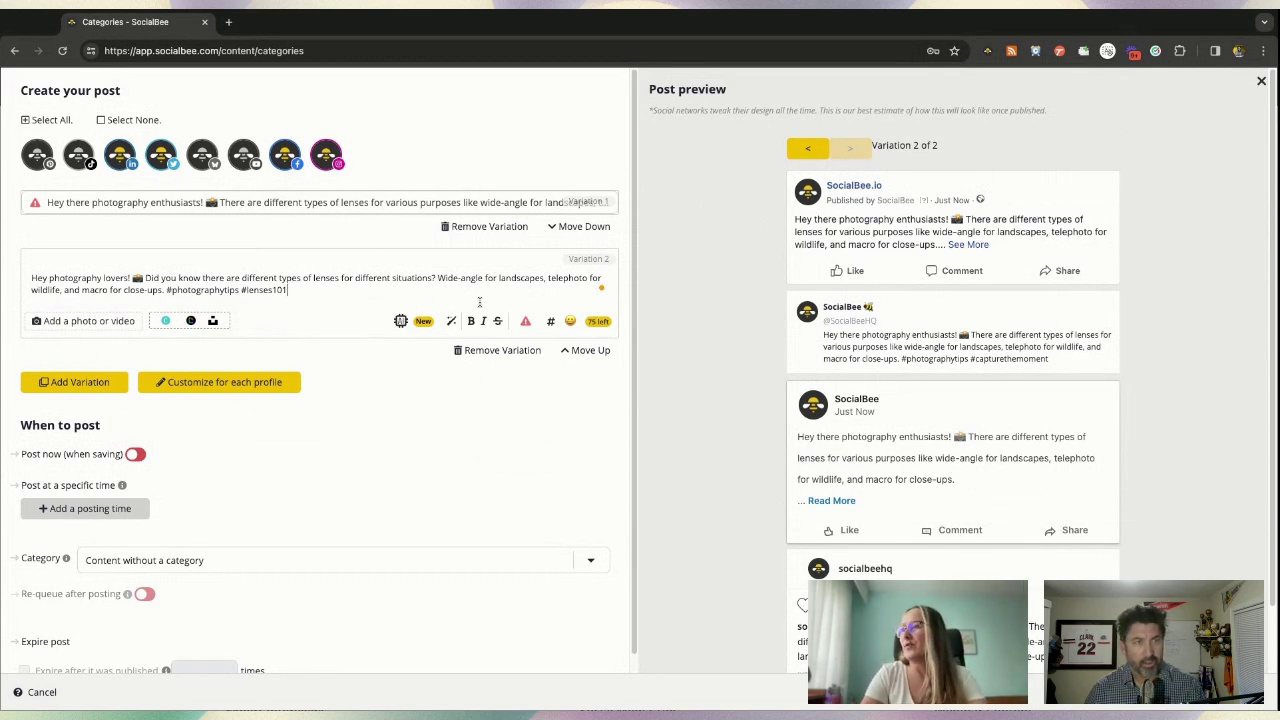
- Remove Variation 2, append socialbee.com to Variation 1, and launch the AI image generator
left_click(486, 351)
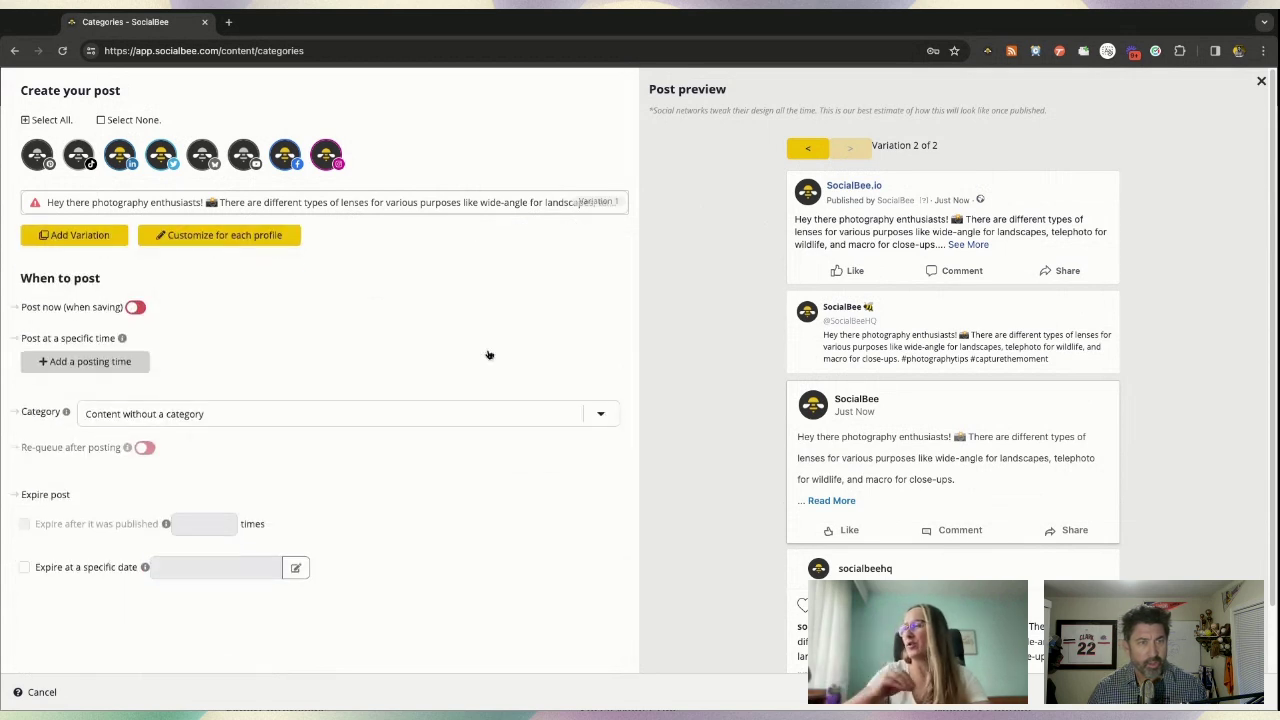
left_click(372, 202)
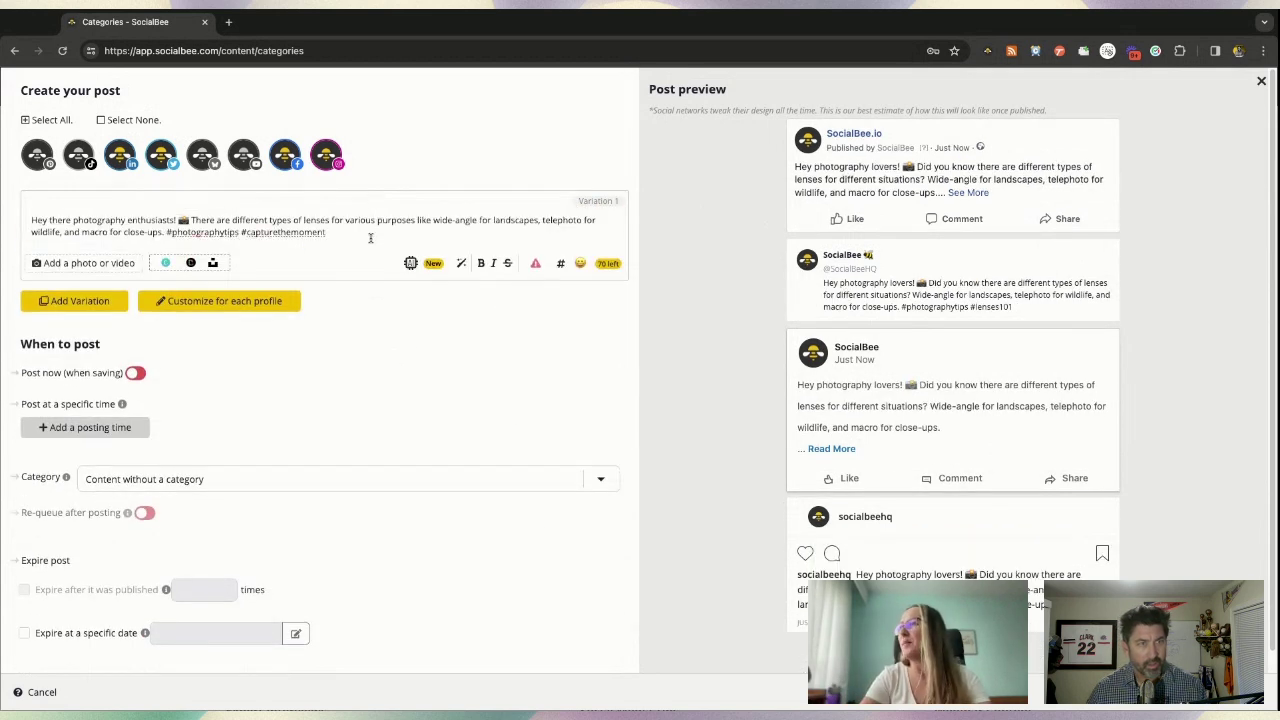
type("socialbe")
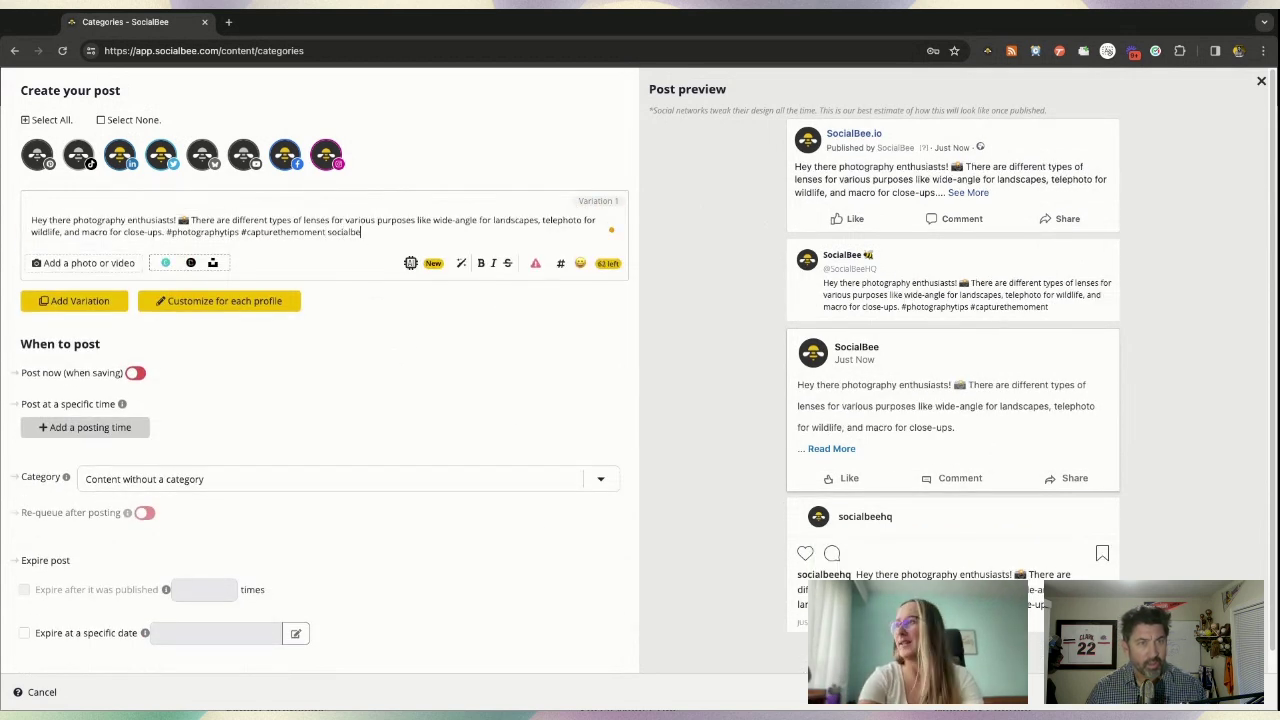
type("e.com")
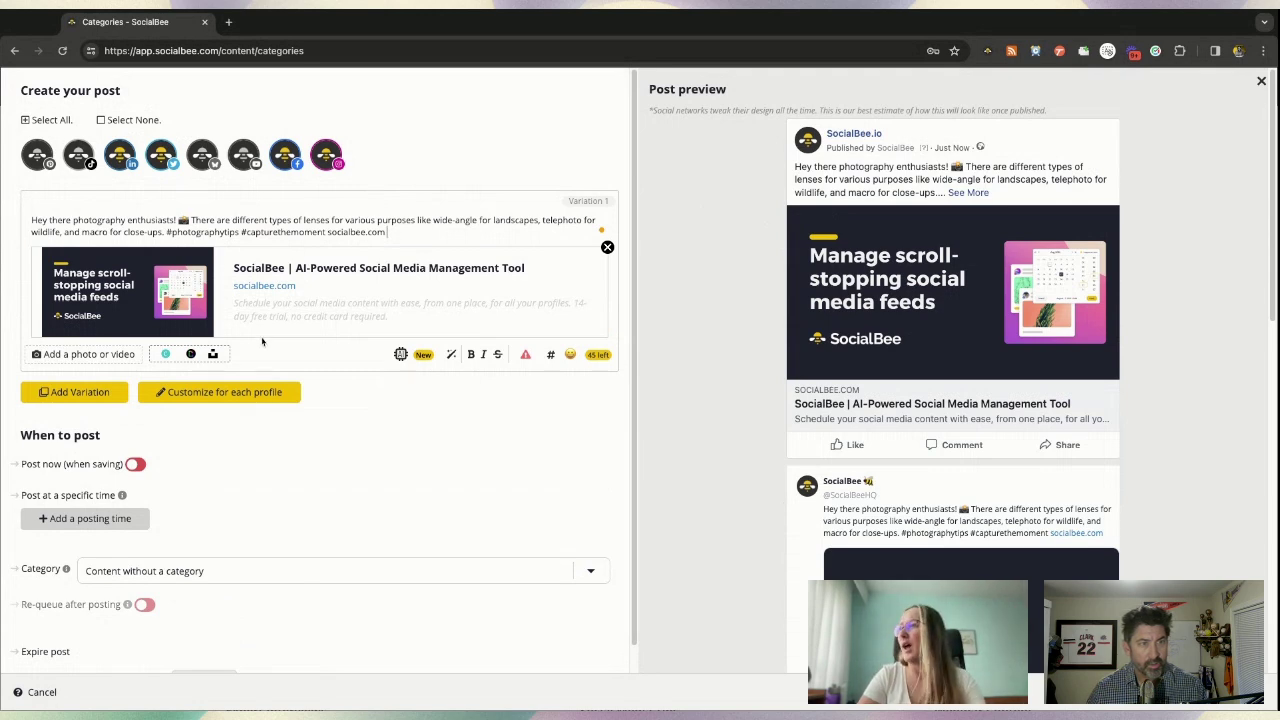
left_click(401, 355)
left_click(428, 423)
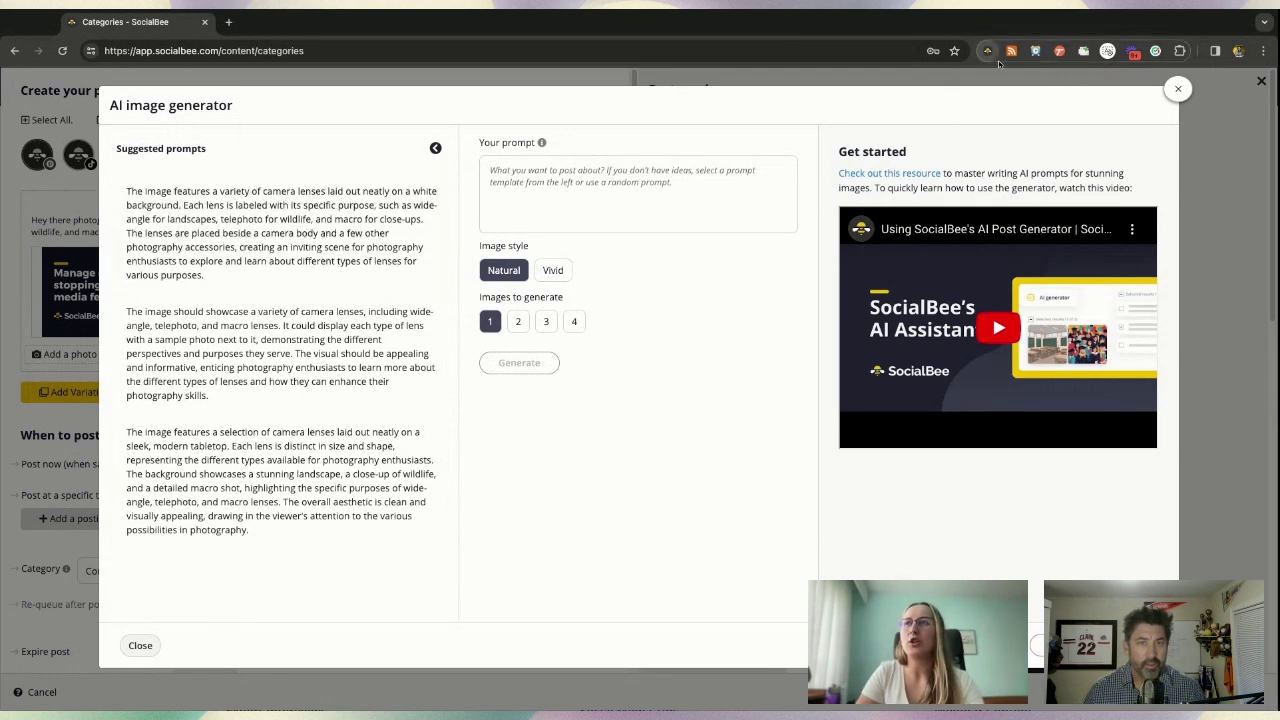
- Close the AI image generator without saving, returning to the post editor with its link preview
left_click(1178, 89)
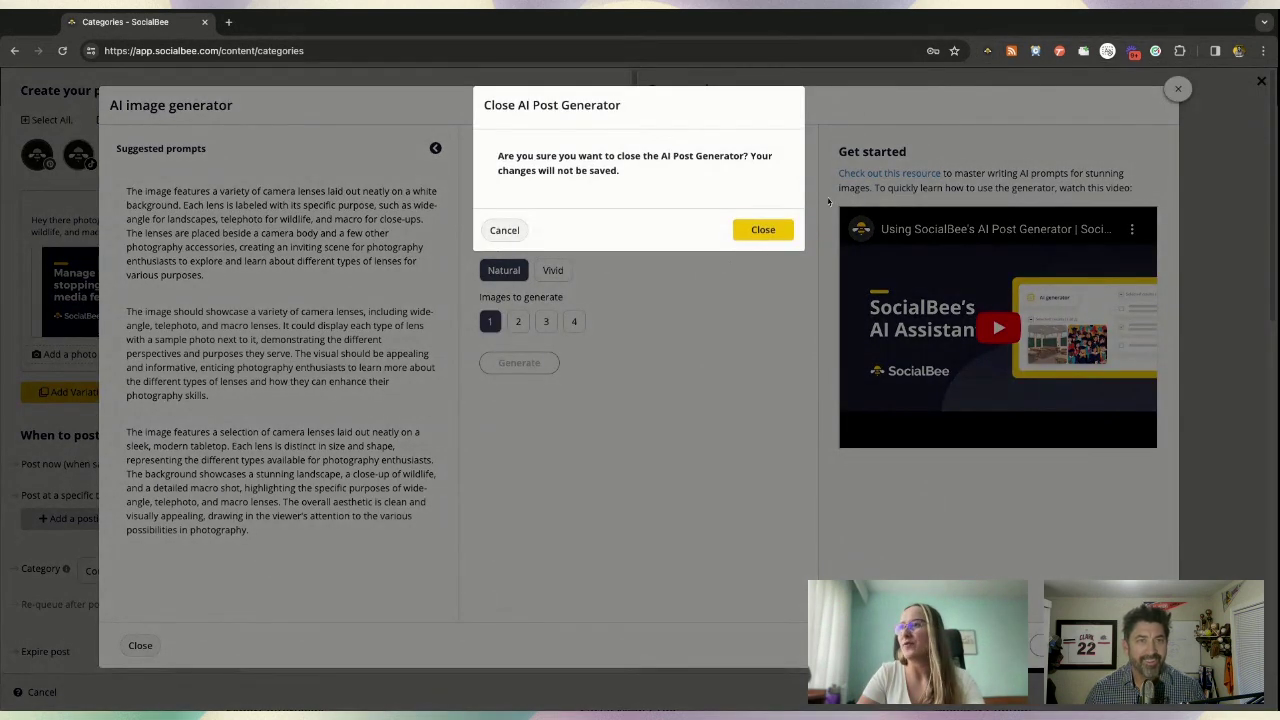
left_click(776, 230)
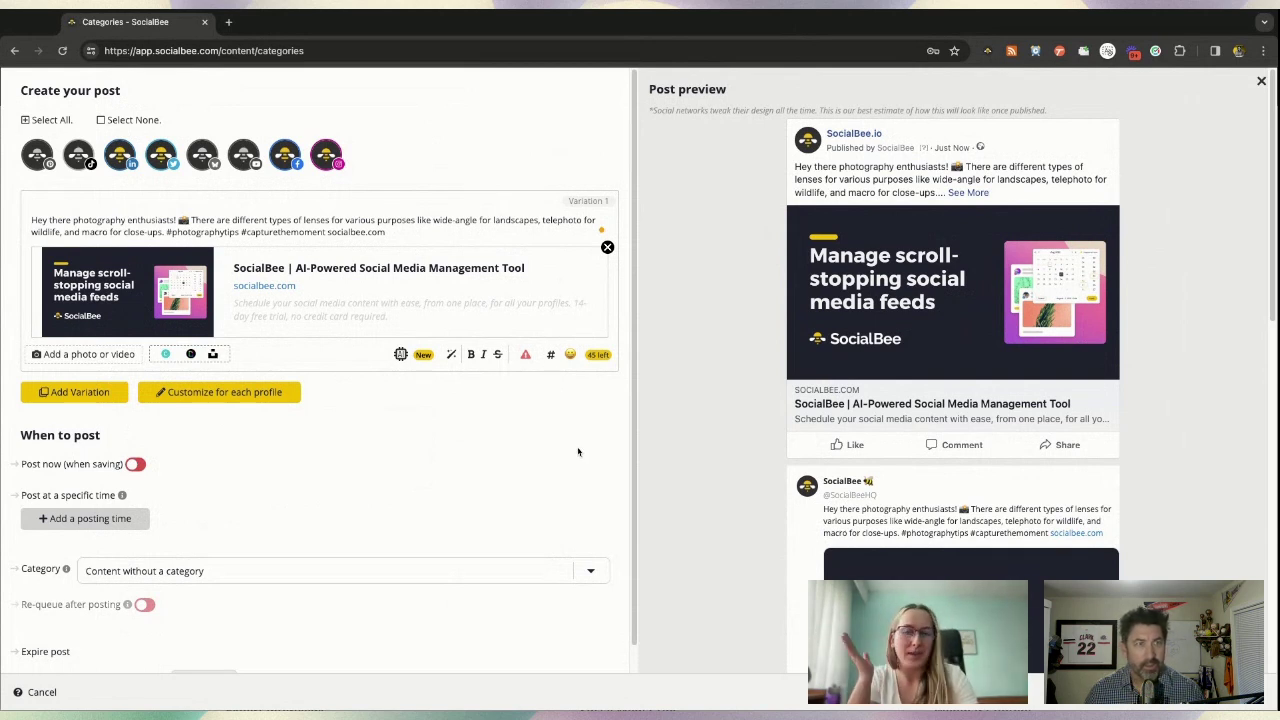
mouse_move(527, 356)
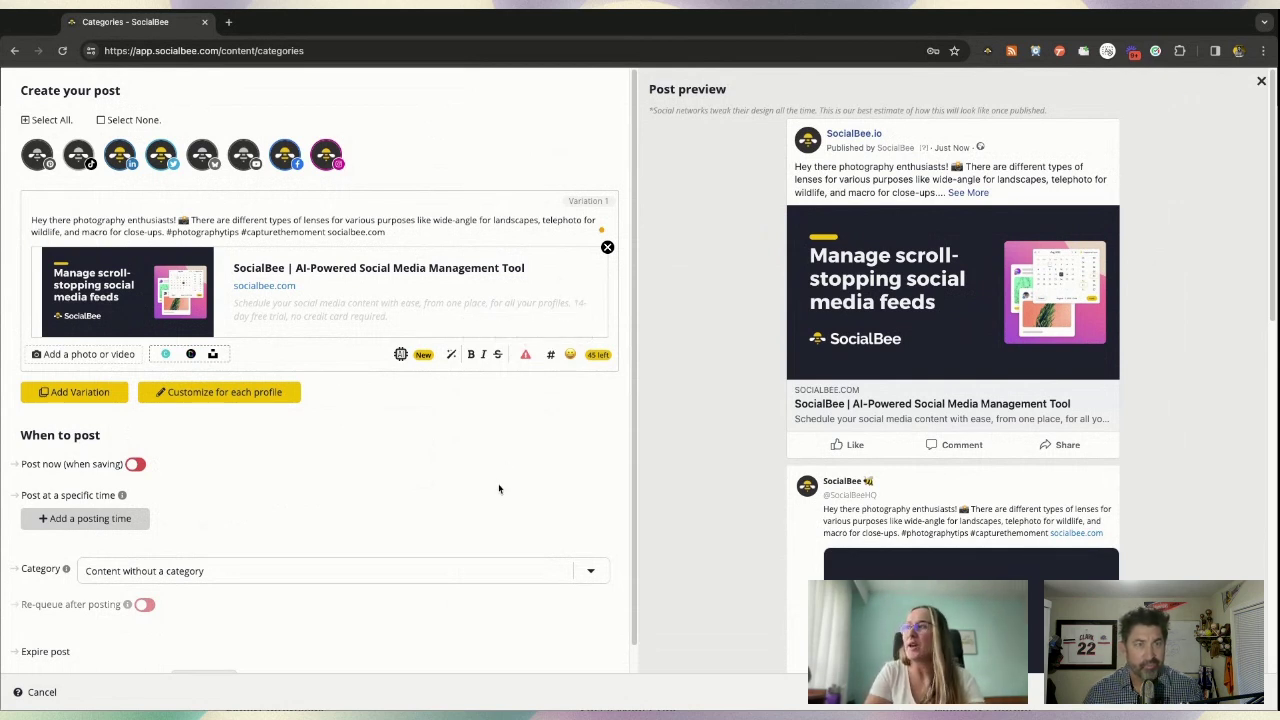
- Customize the post per profile and give the Instagram version library images plus an uploaded image
left_click(253, 395)
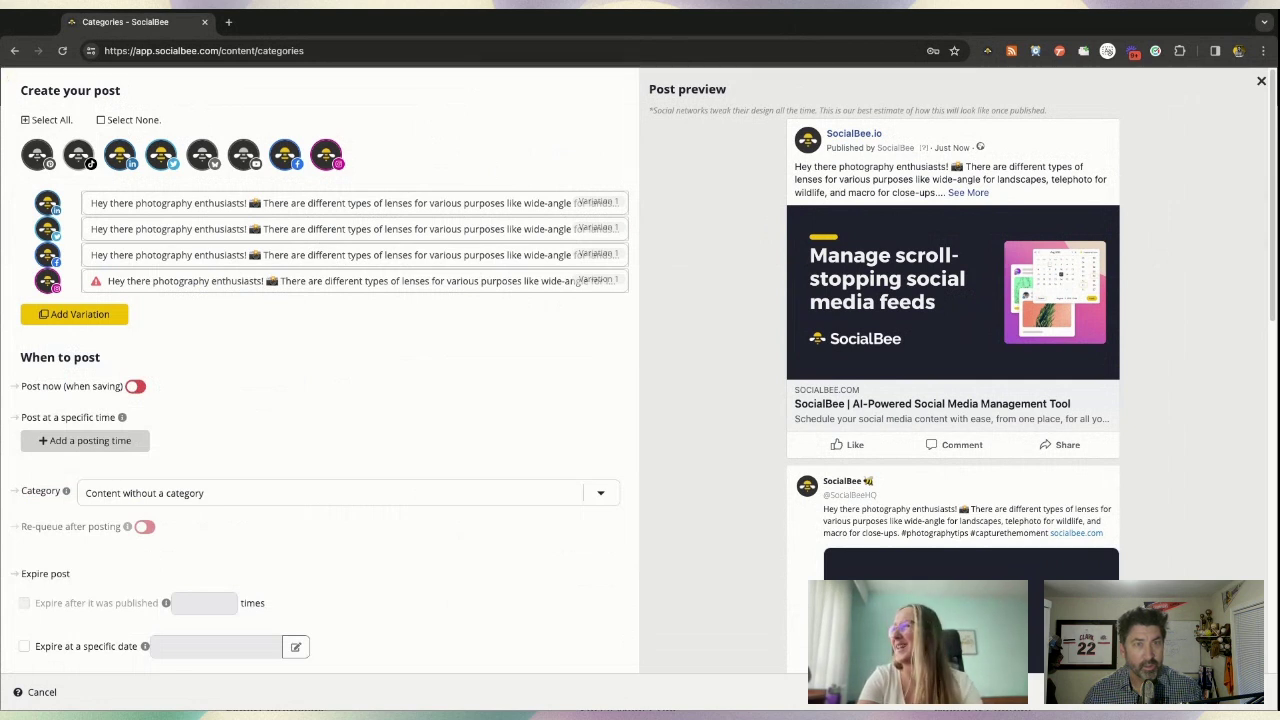
left_click(98, 281)
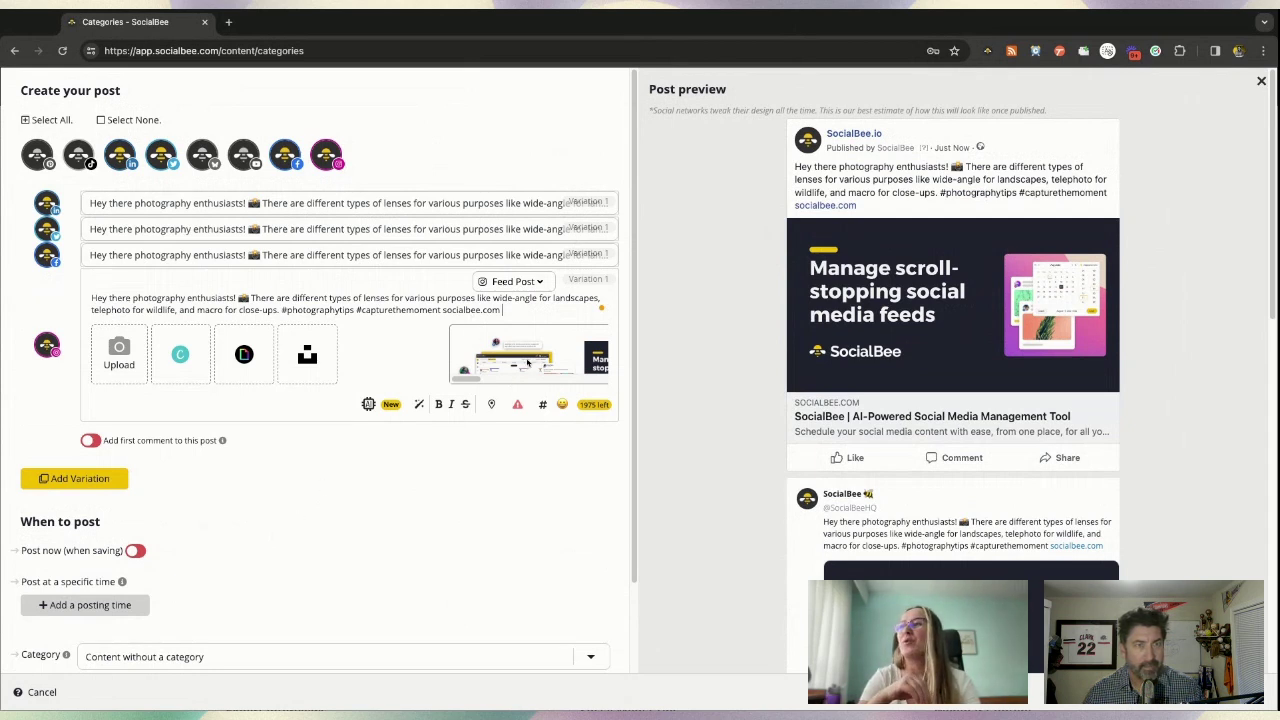
scroll(478, 380, "right", 5)
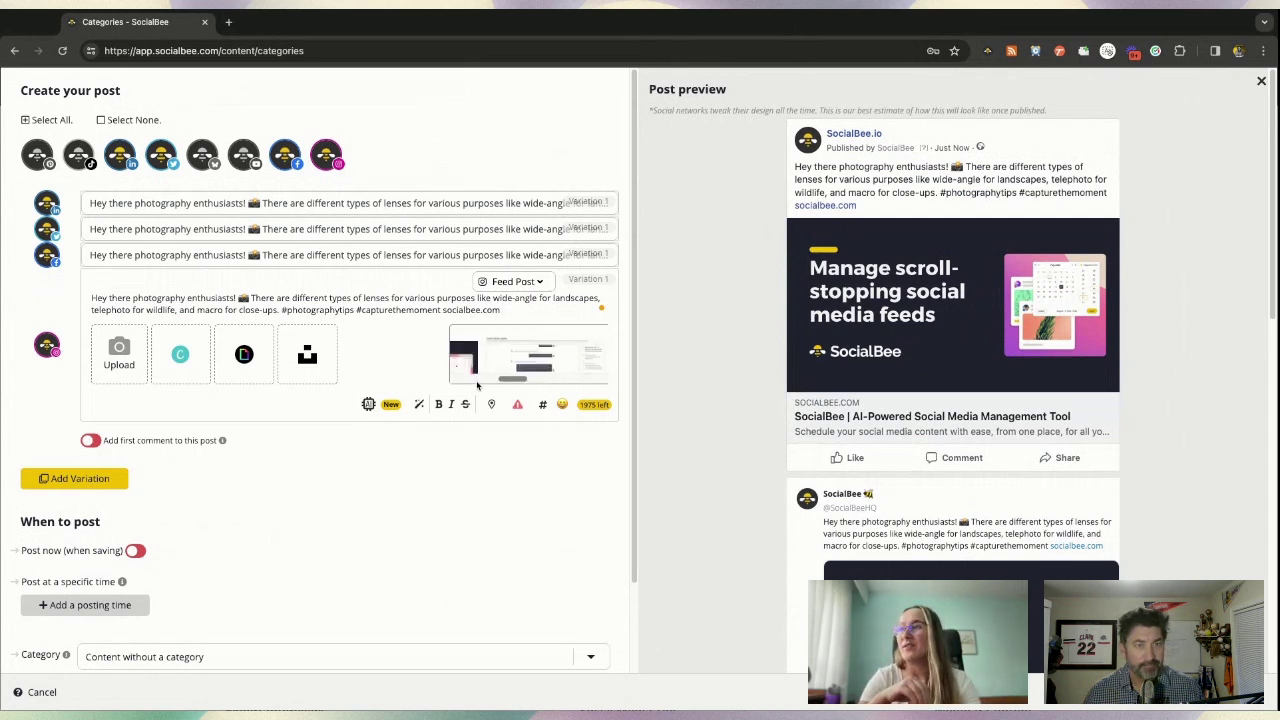
scroll(478, 380, "right", 5)
left_click(570, 367)
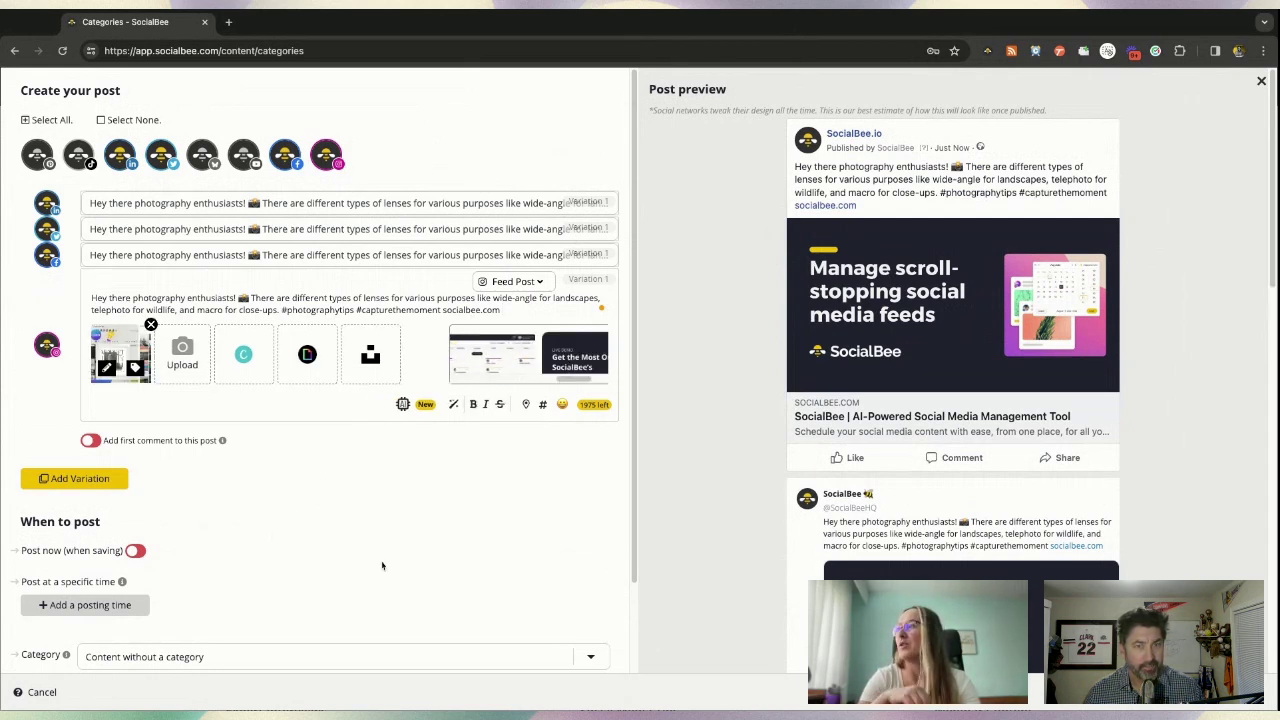
left_click(151, 326)
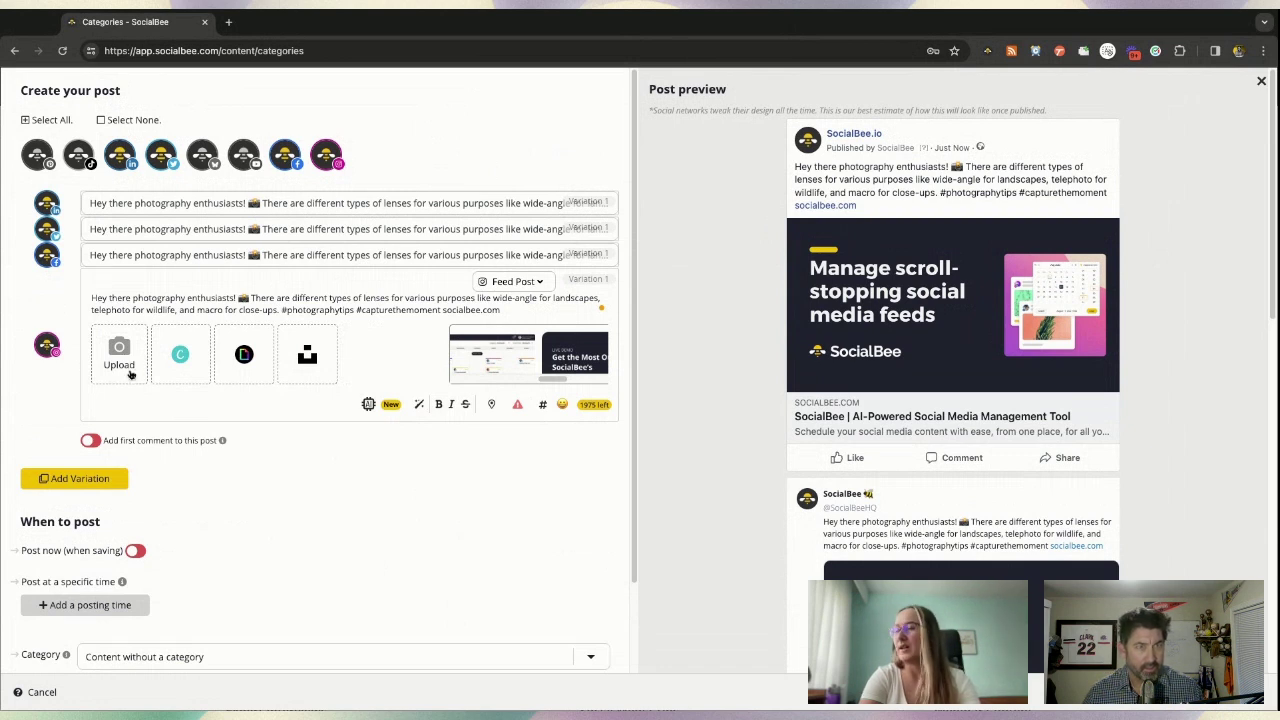
left_click(130, 373)
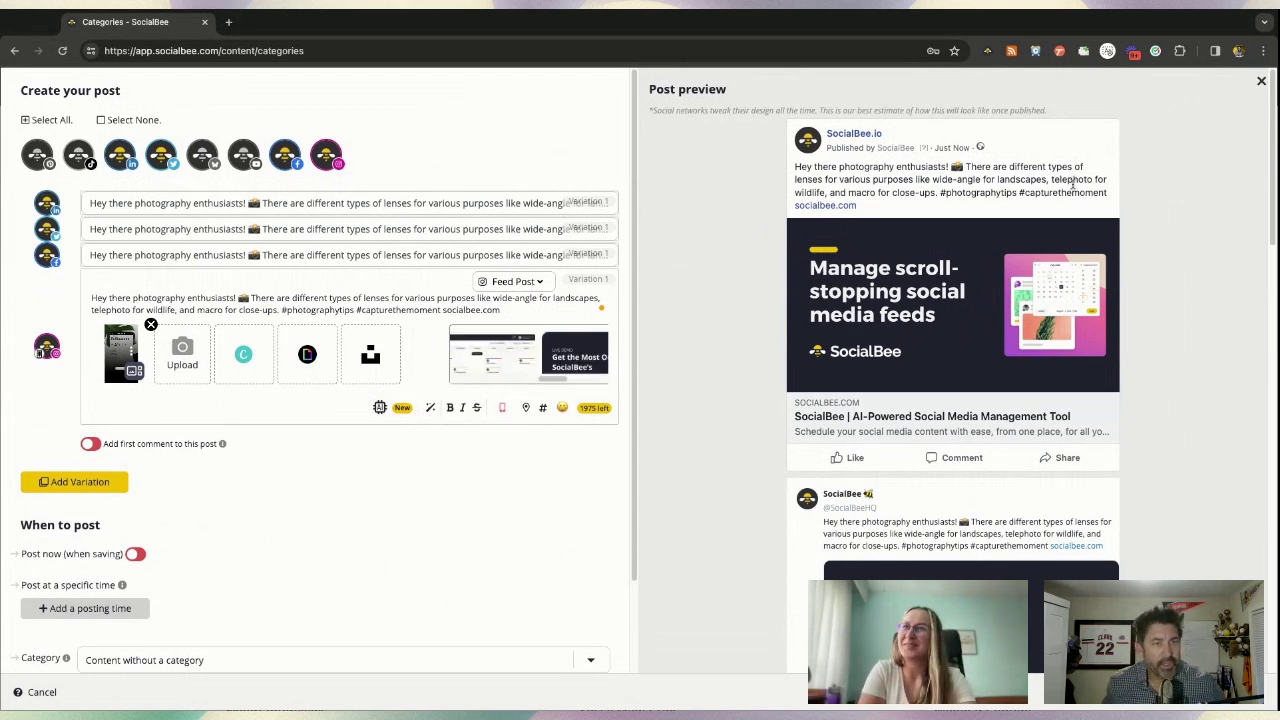
- Close the post editor without saving and review the Instagram page growth analytics
left_click(1262, 81)
left_click(766, 204)
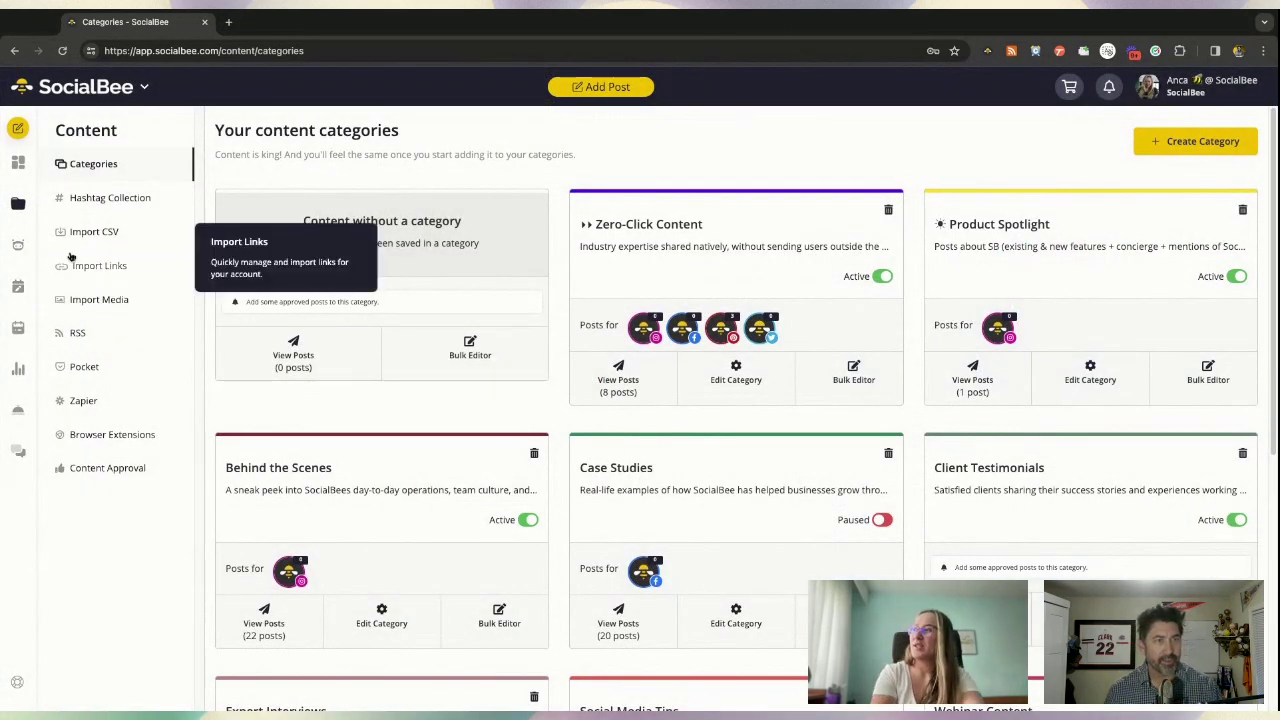
left_click(32, 381)
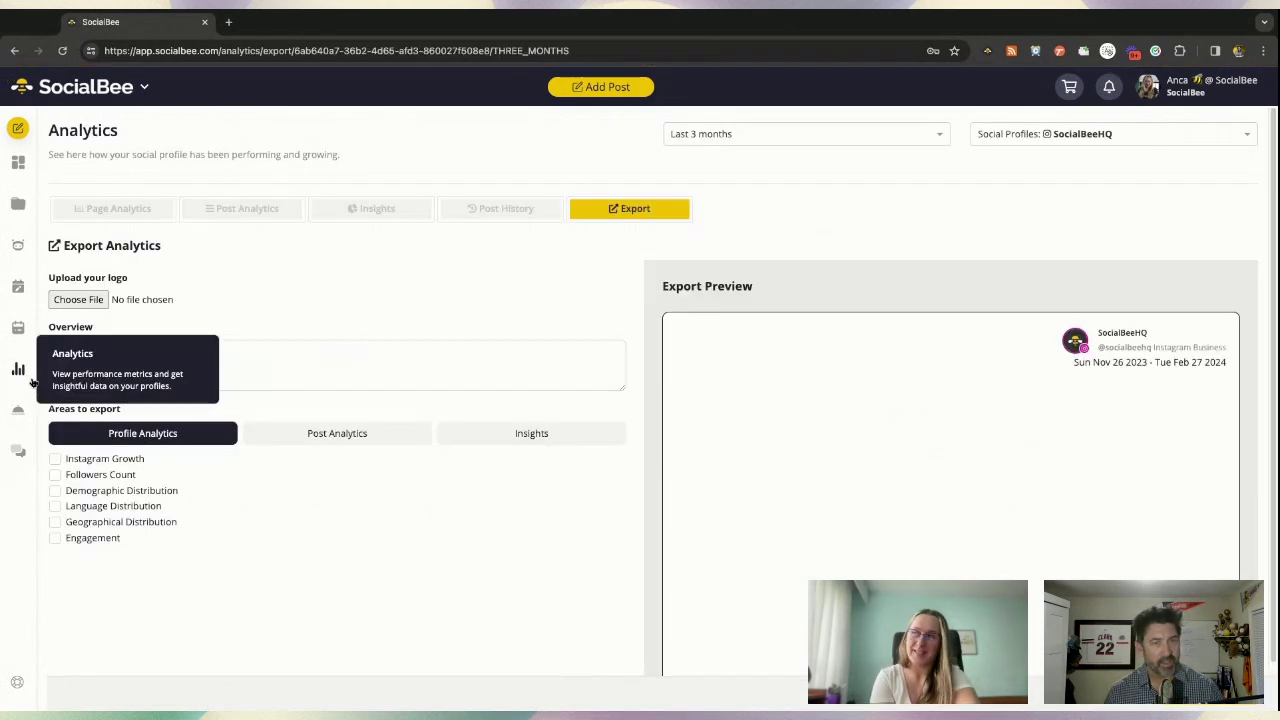
left_click(148, 208)
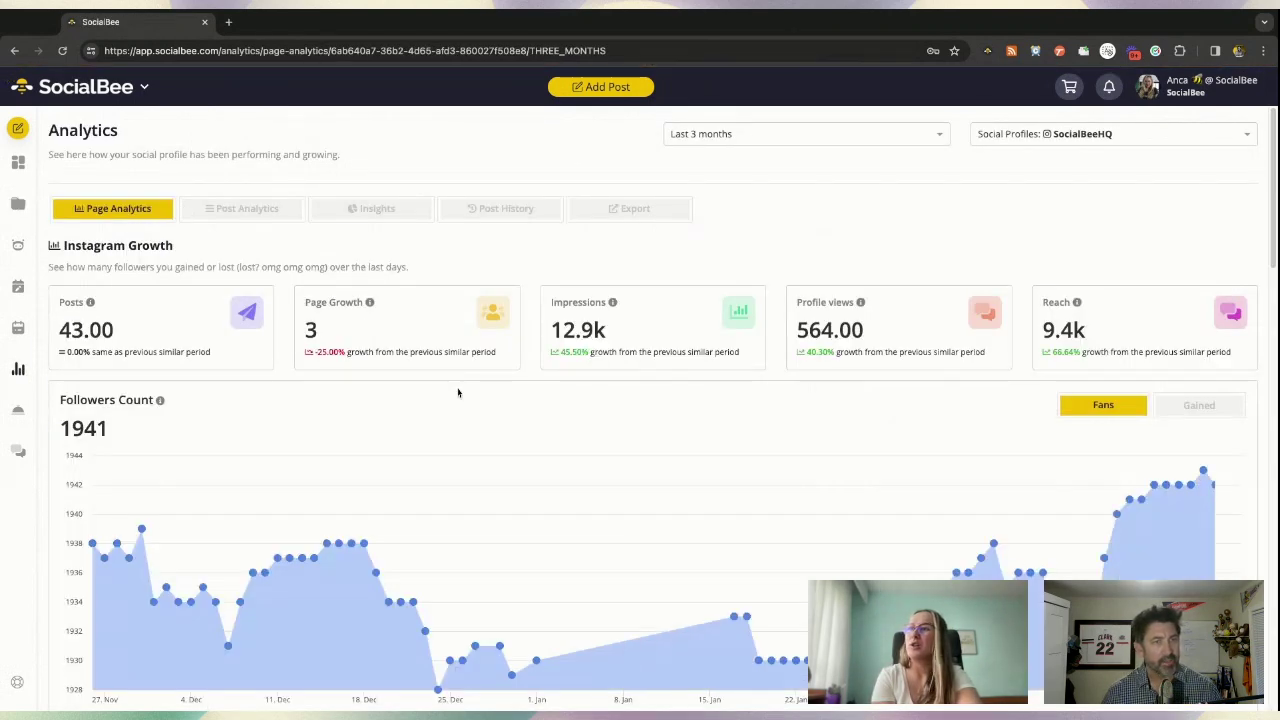
scroll(458, 392, "down", 15)
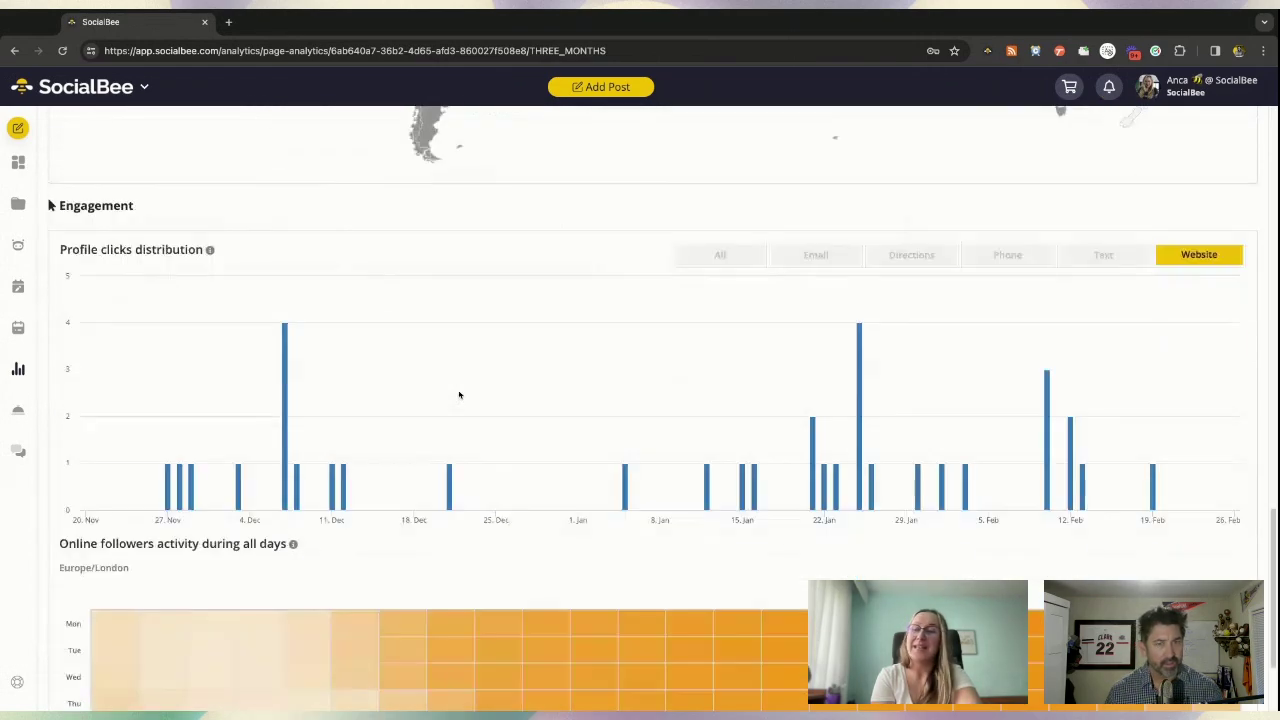
scroll(460, 420, "down", 3)
scroll(443, 530, "up", 6)
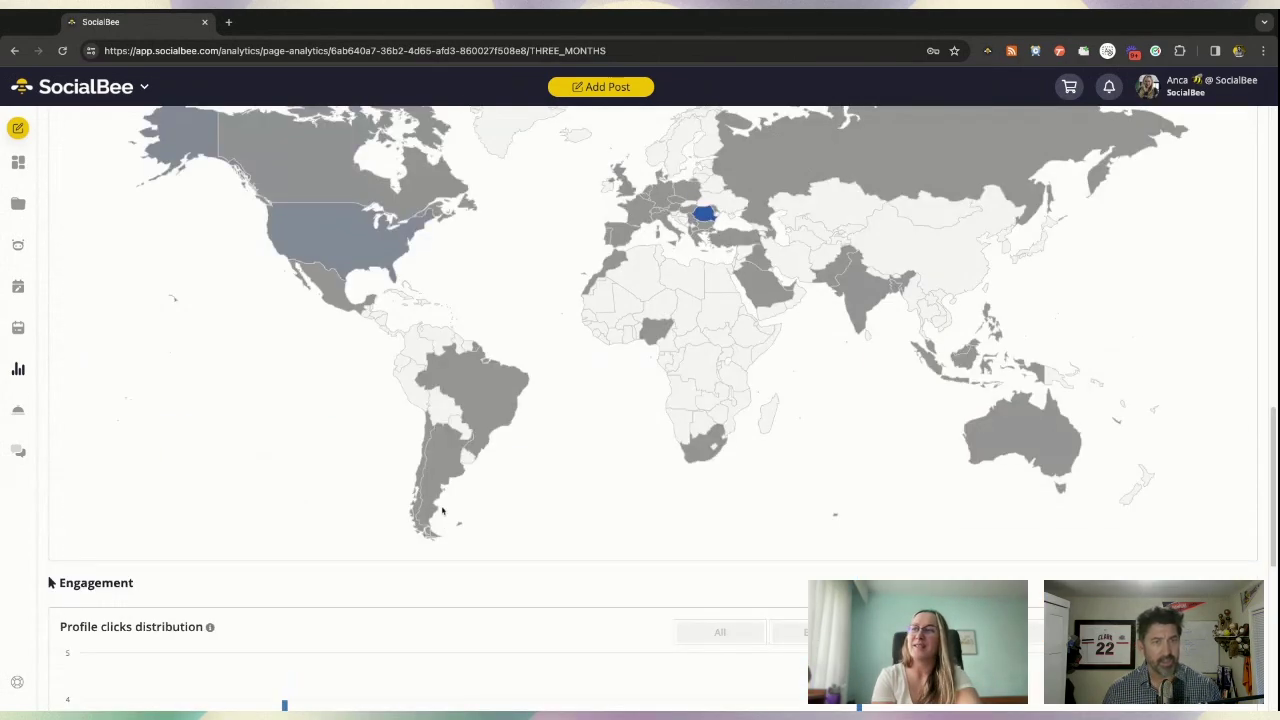
scroll(443, 510, "up", 12)
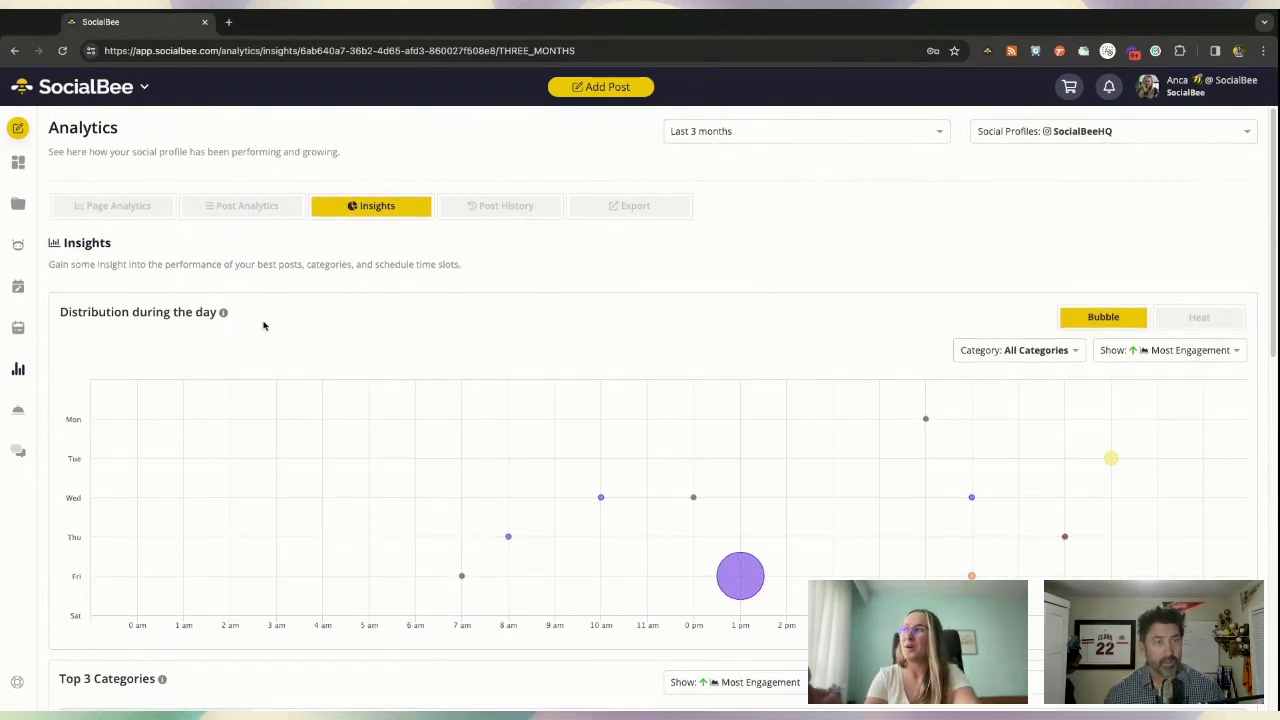
- Review post analytics charted as reach per post, then open the Engage mentions board
left_click(246, 209)
scroll(399, 446, "down", 2)
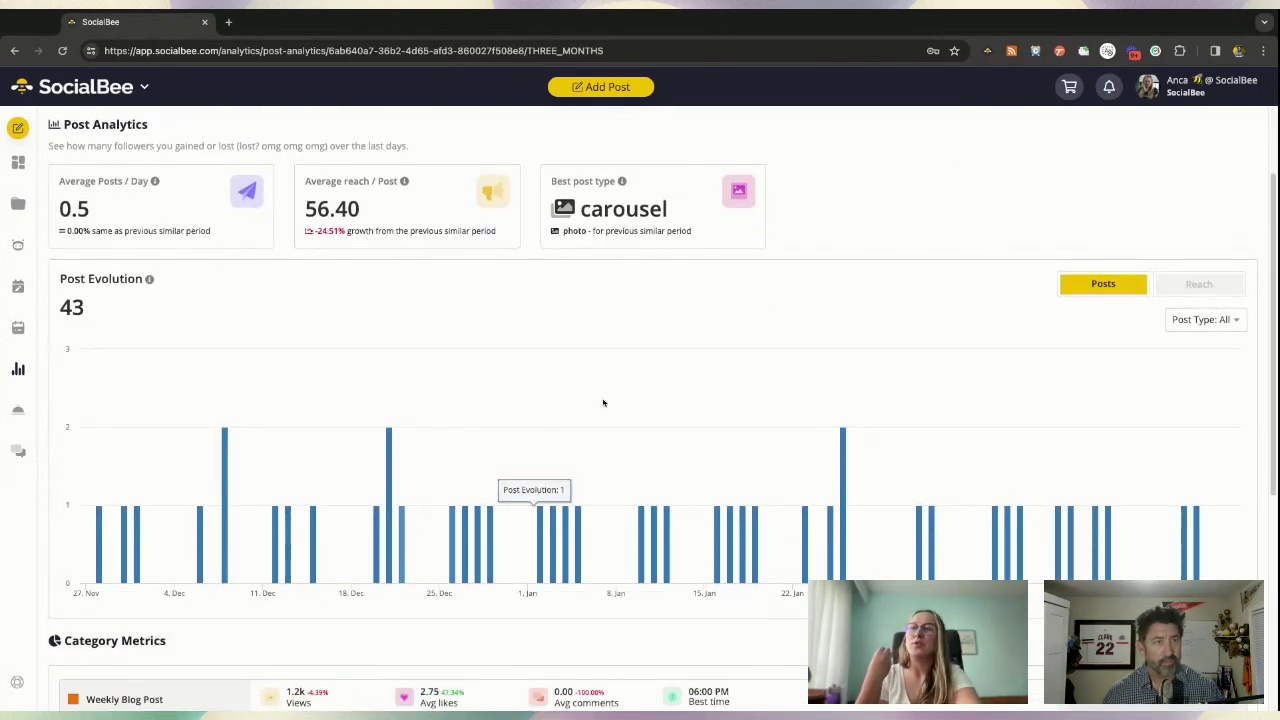
left_click(1200, 285)
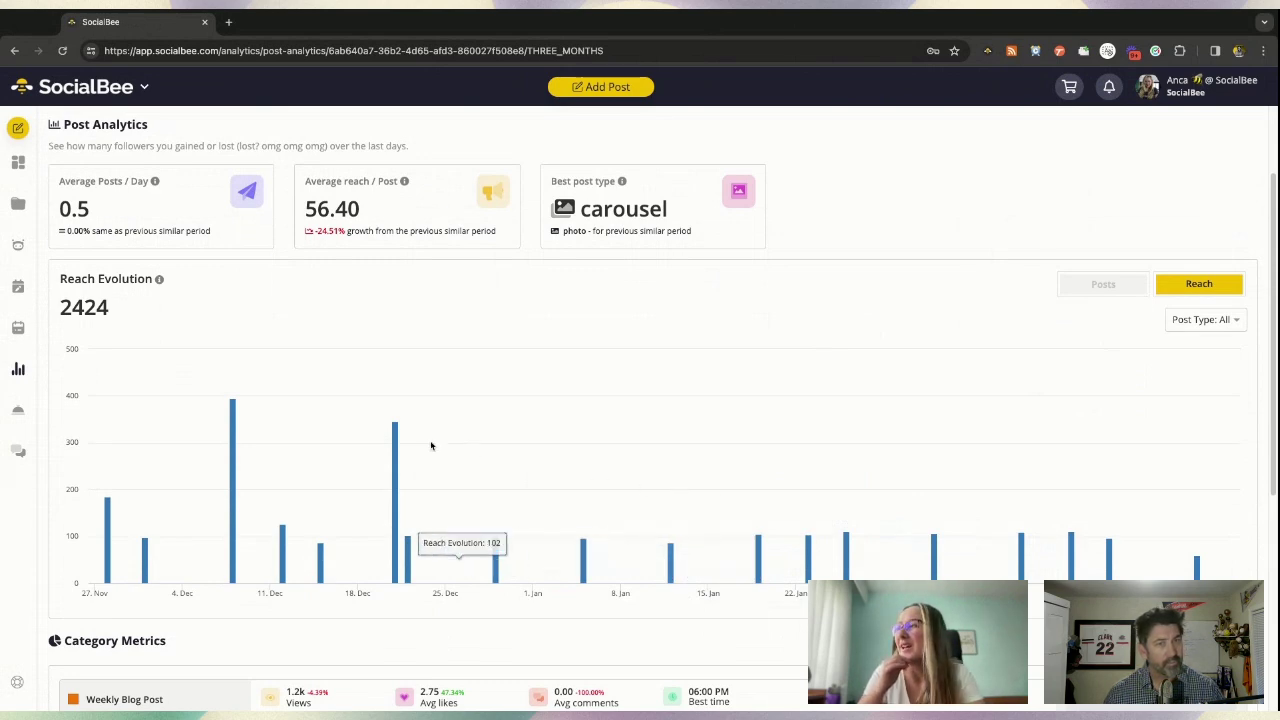
left_click(19, 451)
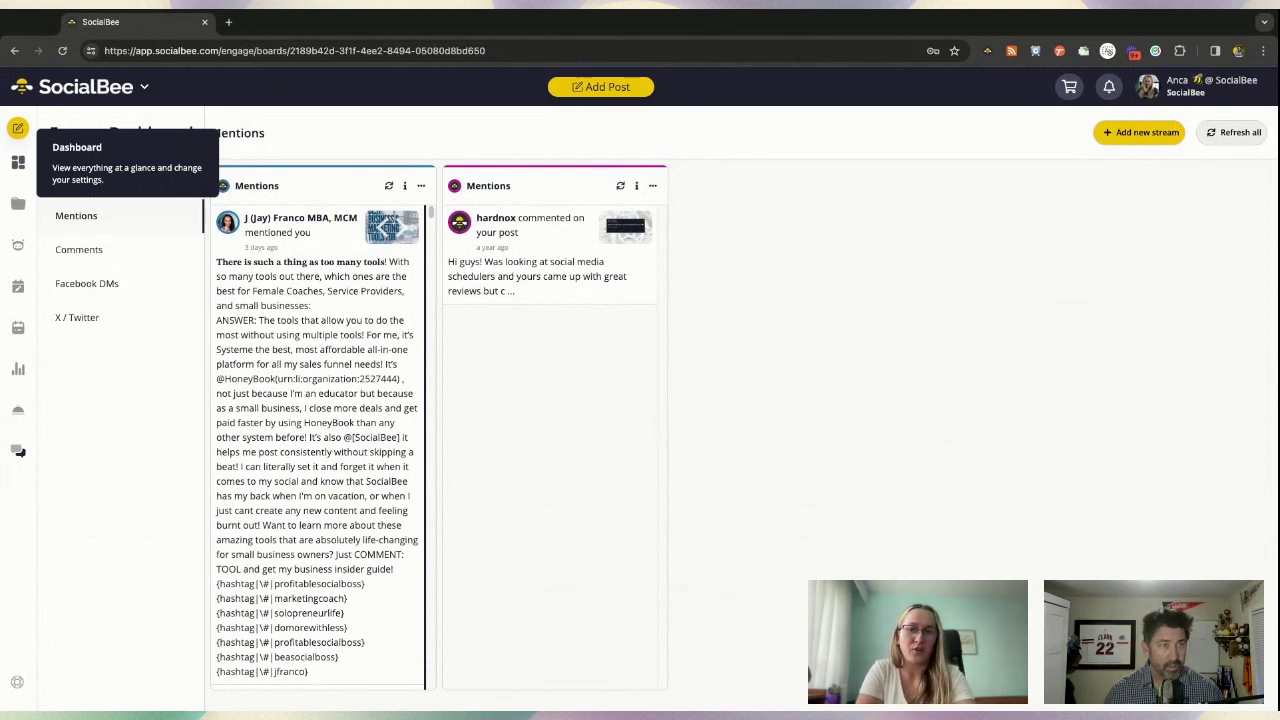
- Return to the Home dashboard showing the connected social account cards
left_click(18, 162)
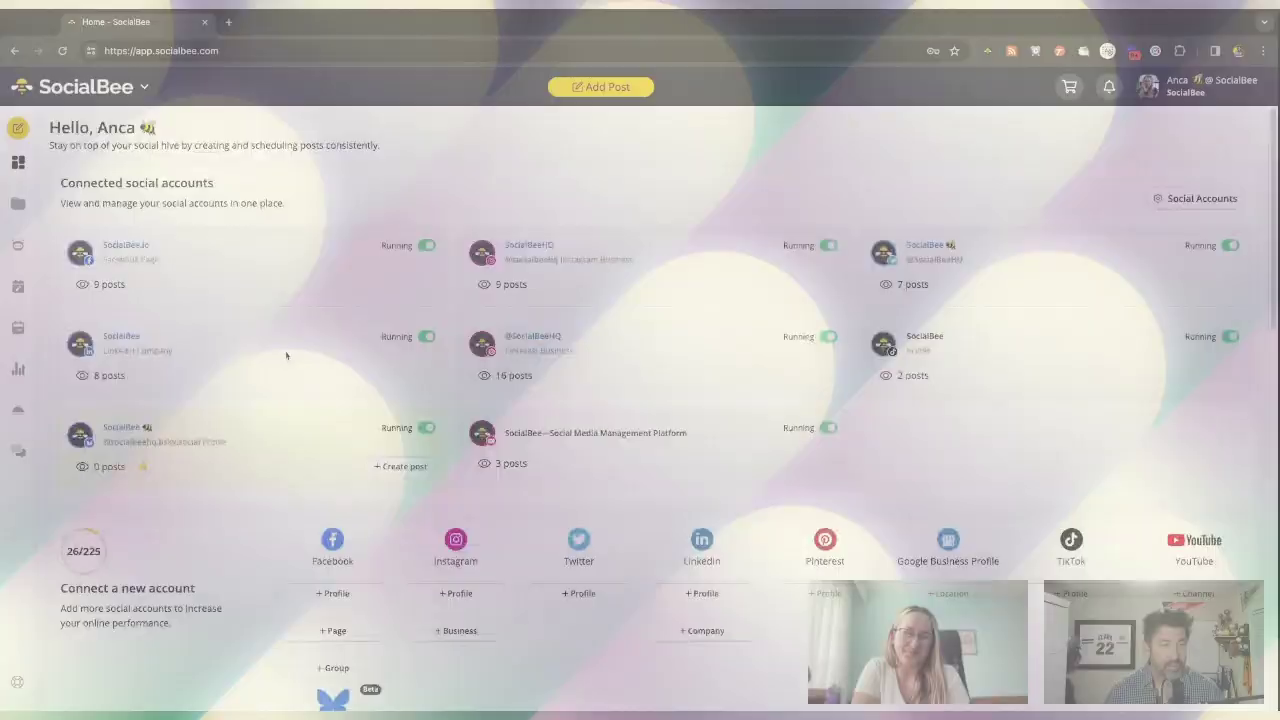